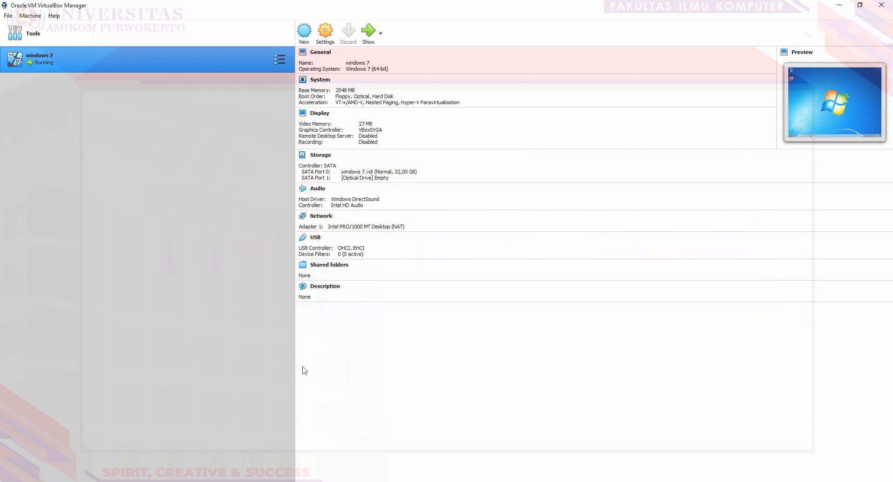
# Step: Name the new machine mikrotik with type Other and version Other/Unknown
pyautogui.click(301, 39)
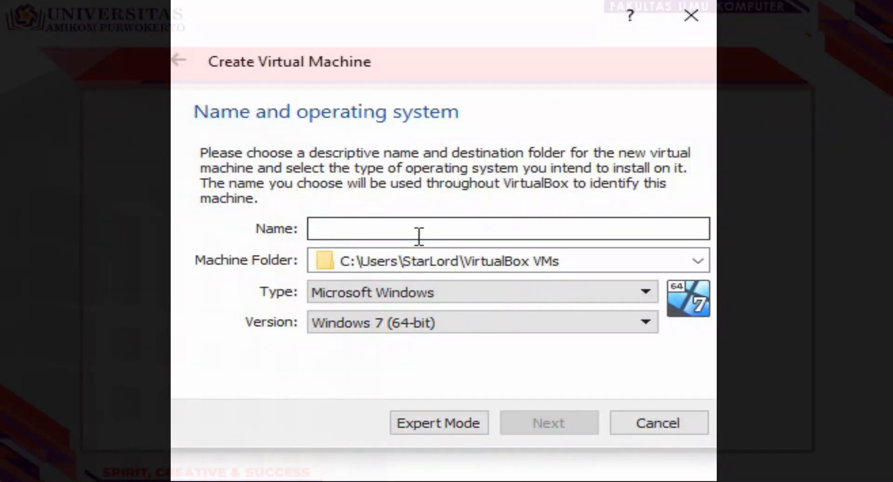
pyautogui.write('m')
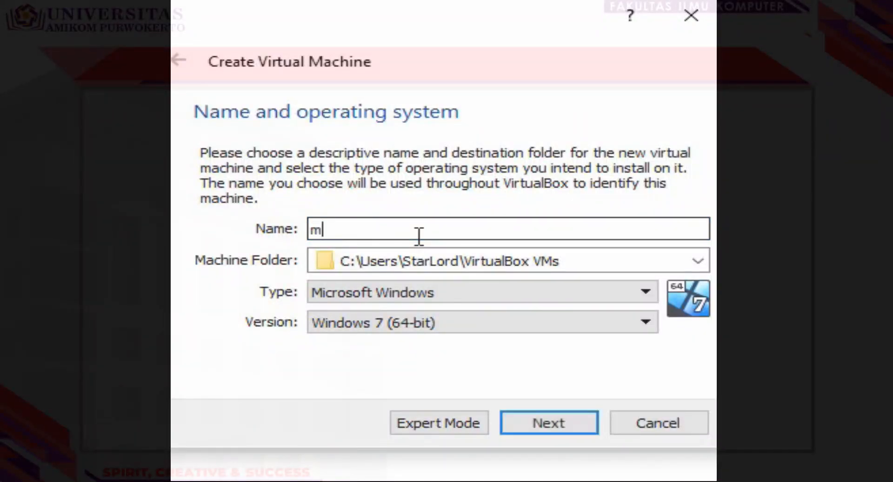
pyautogui.write('ikrotik')
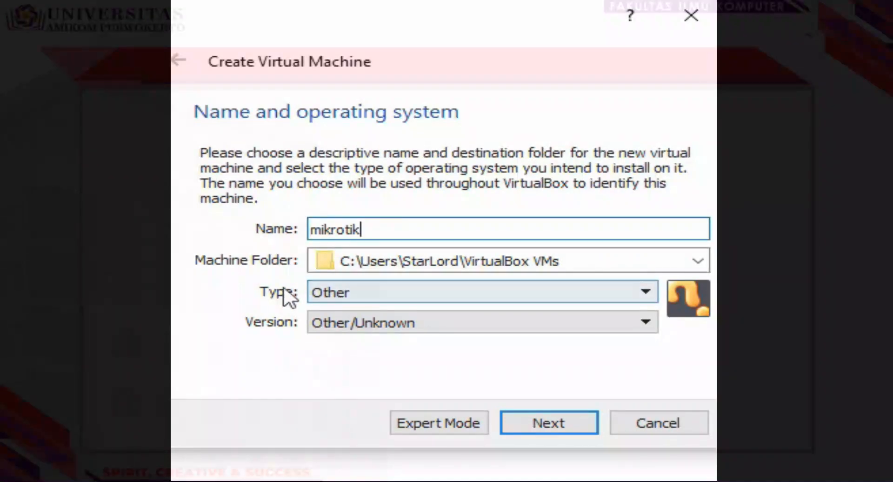
pyautogui.click(316, 287)
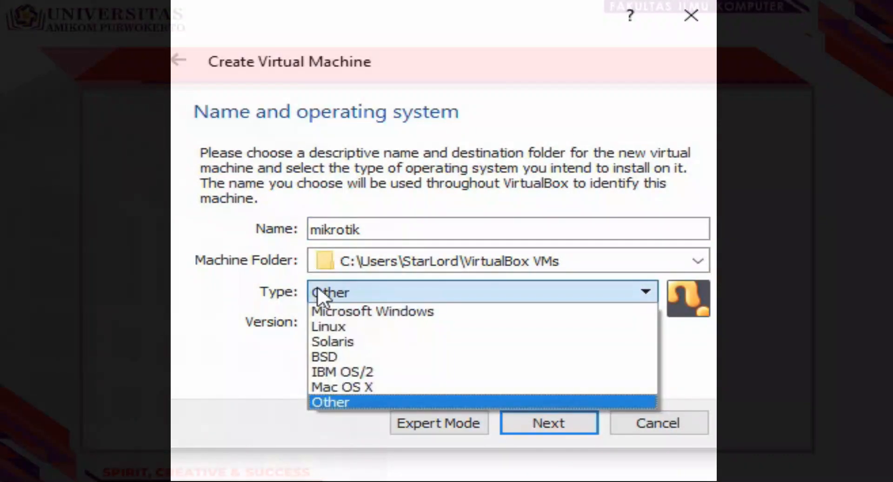
pyautogui.click(330, 403)
pyautogui.click(337, 332)
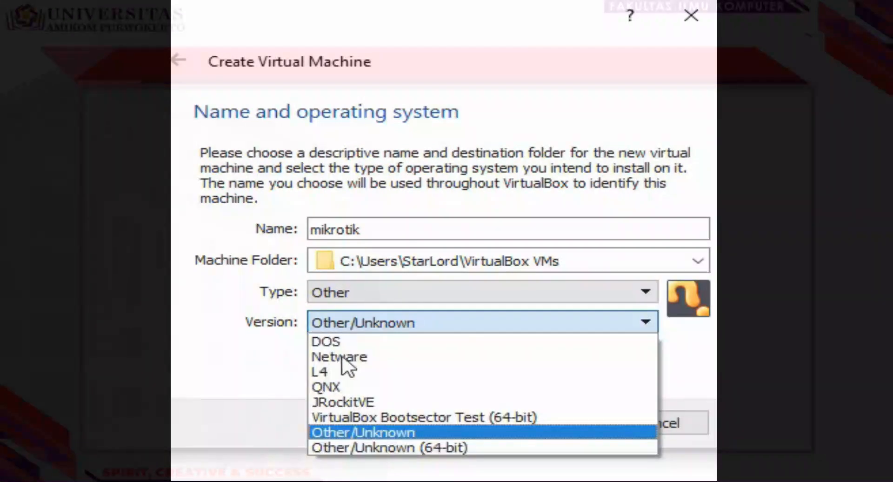
pyautogui.click(350, 431)
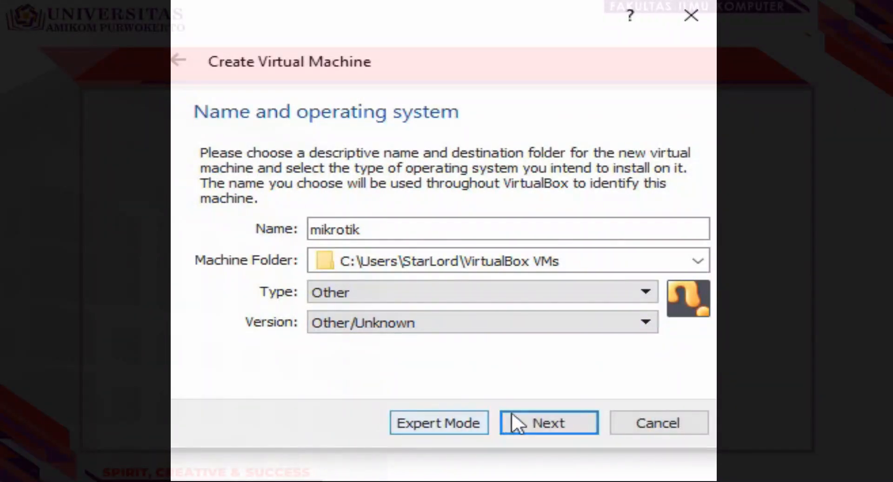
# Step: Keep 64 MB memory and create a dynamically allocated 2,00 GB VDI disk
pyautogui.click(549, 424)
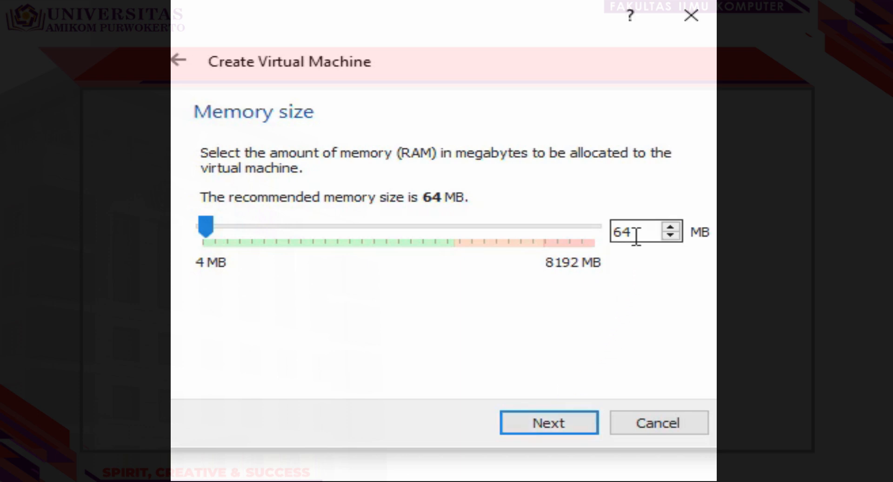
pyautogui.click(548, 424)
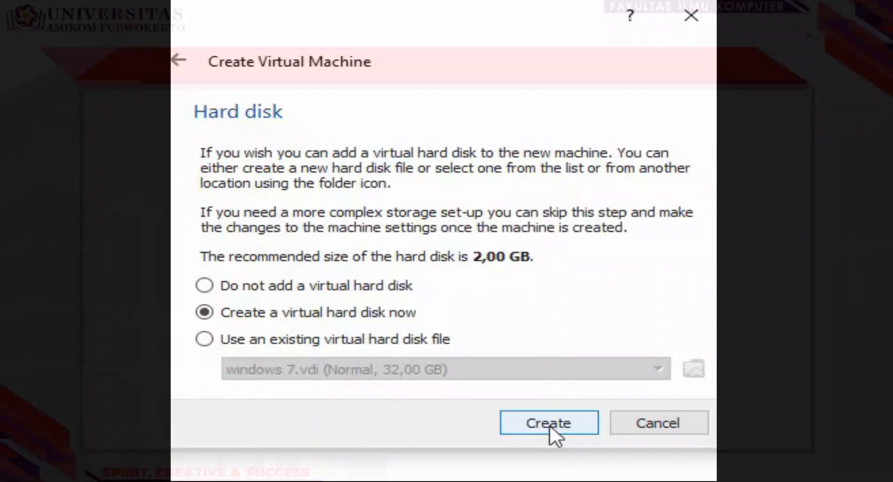
pyautogui.click(549, 424)
pyautogui.click(560, 463)
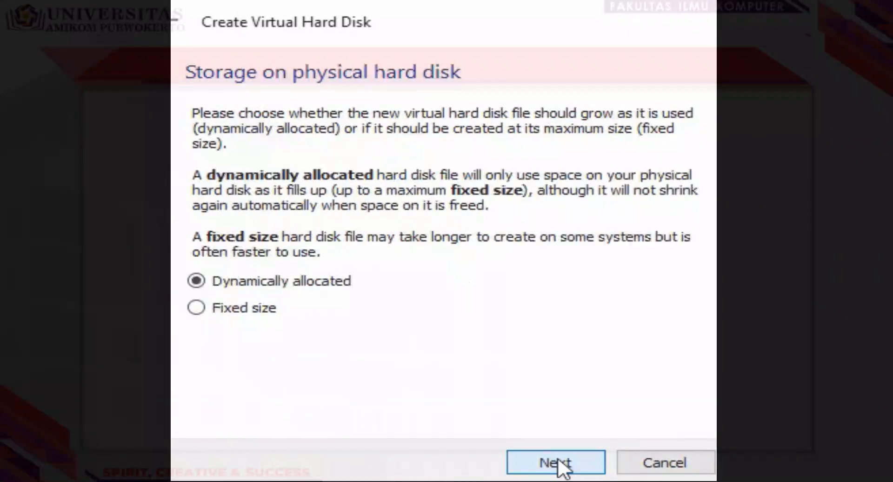
pyautogui.click(561, 464)
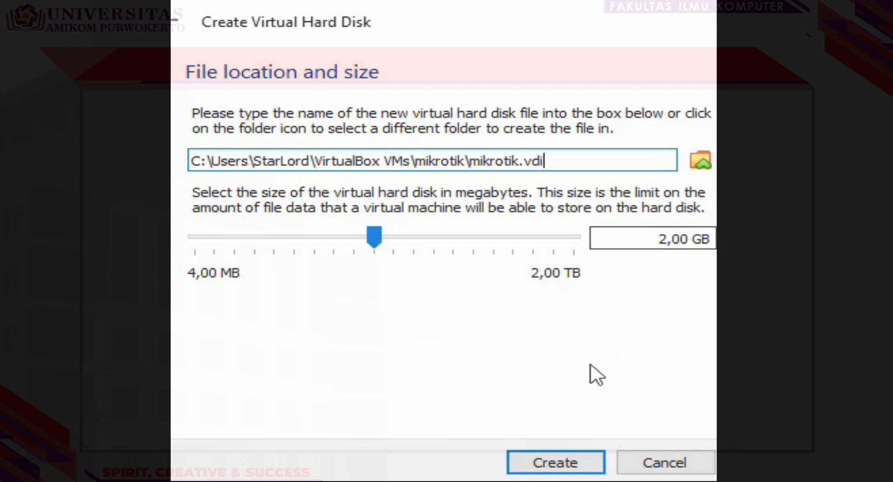
pyautogui.click(573, 458)
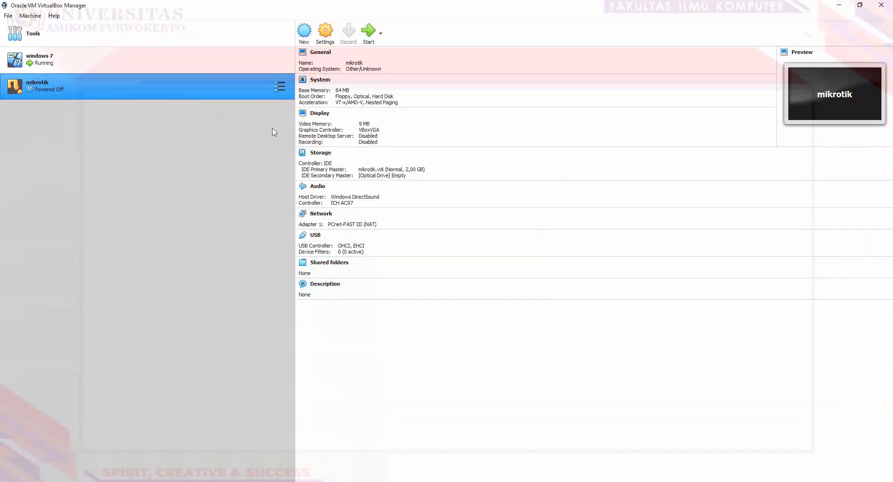
# Step: Insert mikrotik-6.33.iso into the empty optical drive in the machine's Storage settings
pyautogui.click(329, 40)
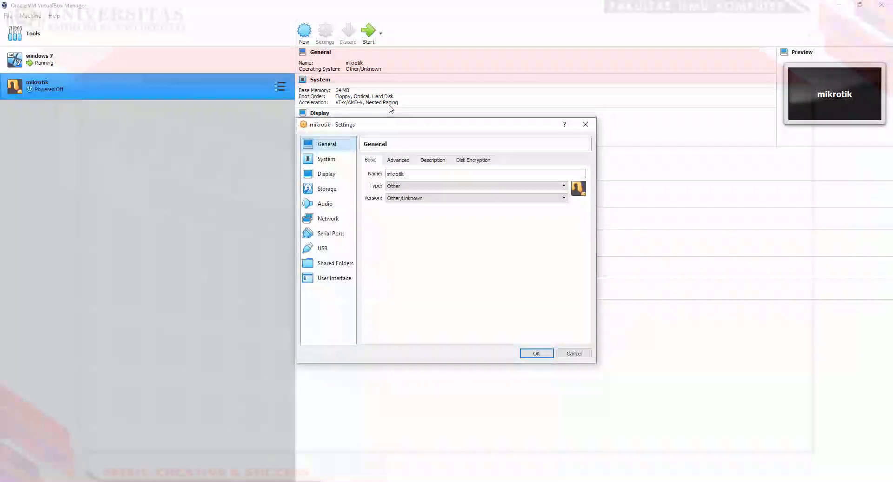
pyautogui.moveTo(390, 127); pyautogui.dragTo(488, 117)
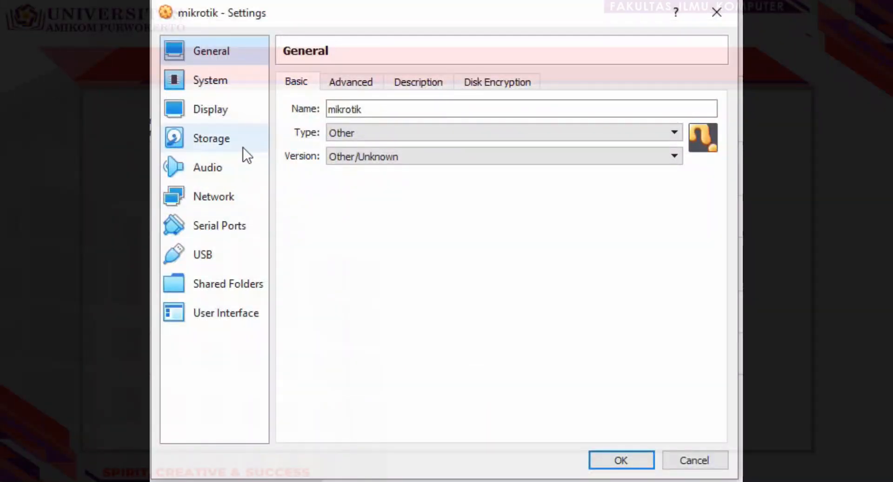
pyautogui.click(242, 147)
pyautogui.click(342, 146)
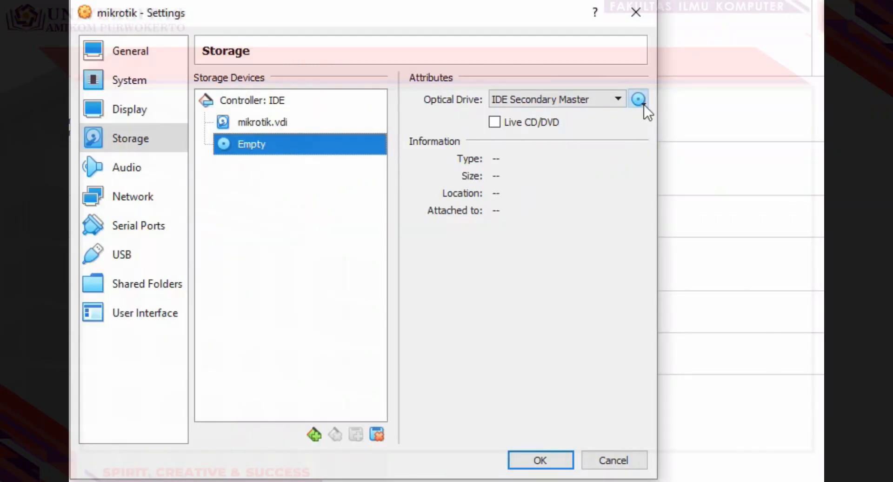
pyautogui.click(643, 105)
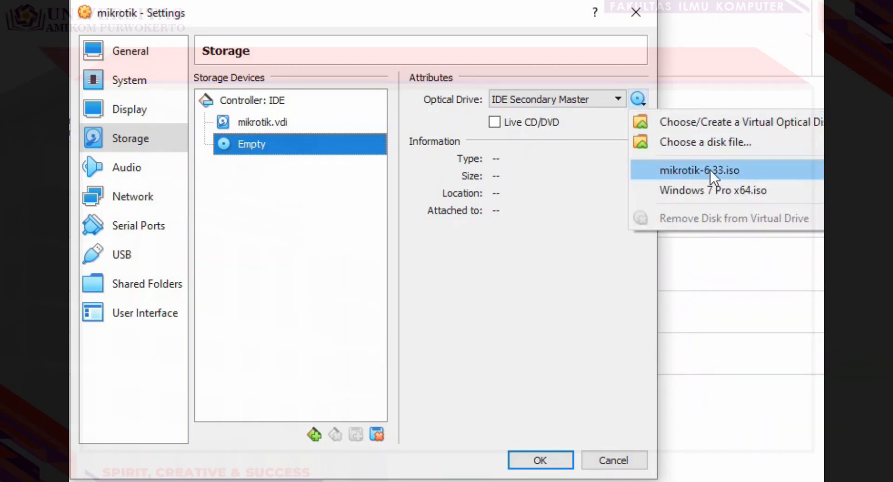
pyautogui.click(741, 170)
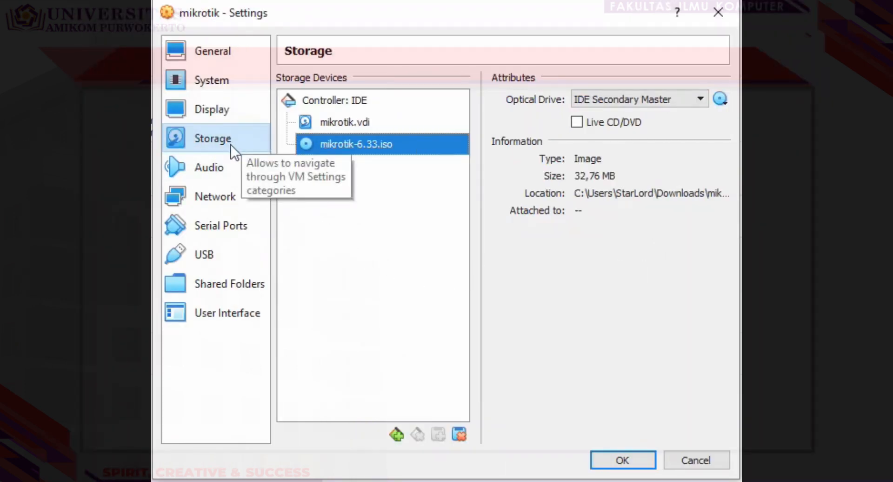
# Step: Set Adapter 1 to Bridged Adapter with promiscuous mode Allow All
pyautogui.click(237, 194)
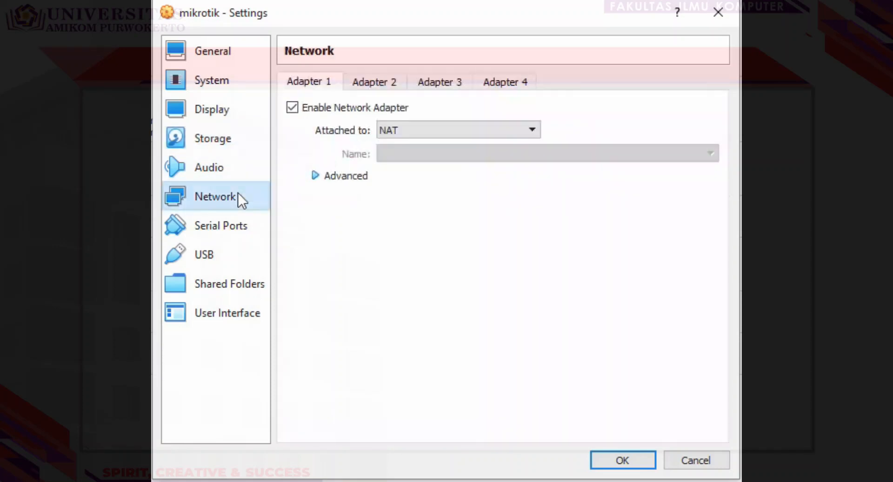
pyautogui.click(404, 133)
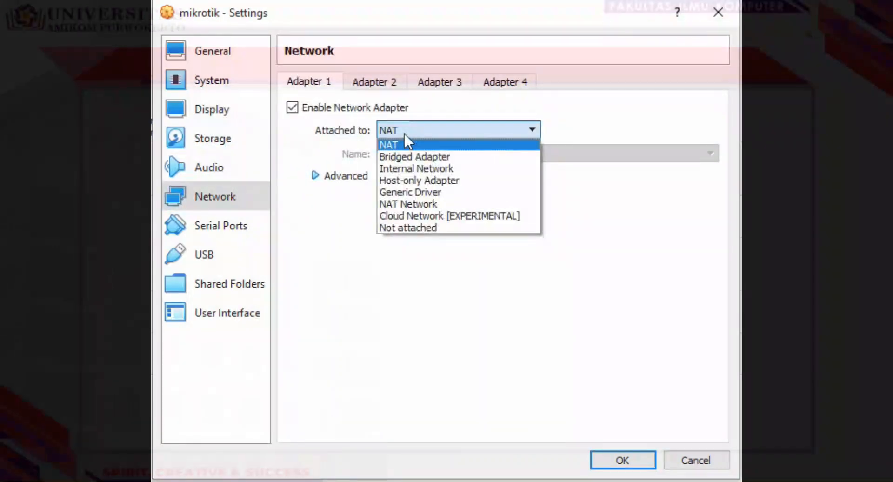
pyautogui.click(408, 156)
pyautogui.click(361, 176)
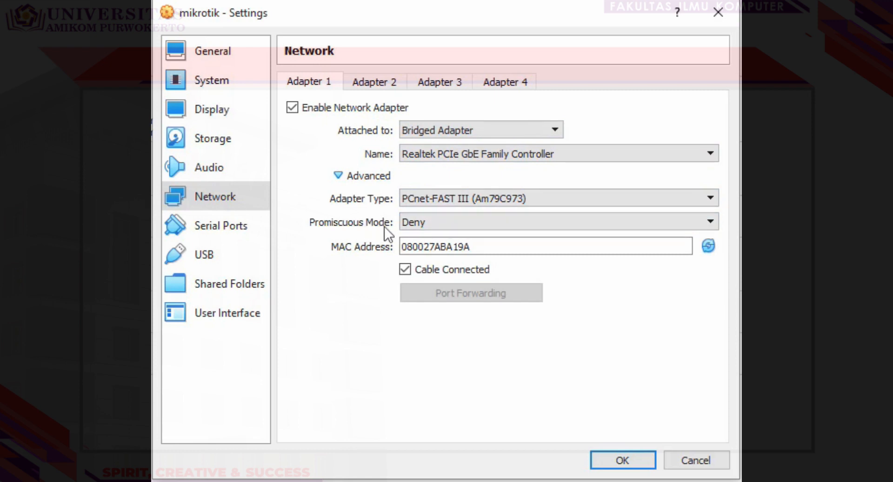
pyautogui.click(430, 221)
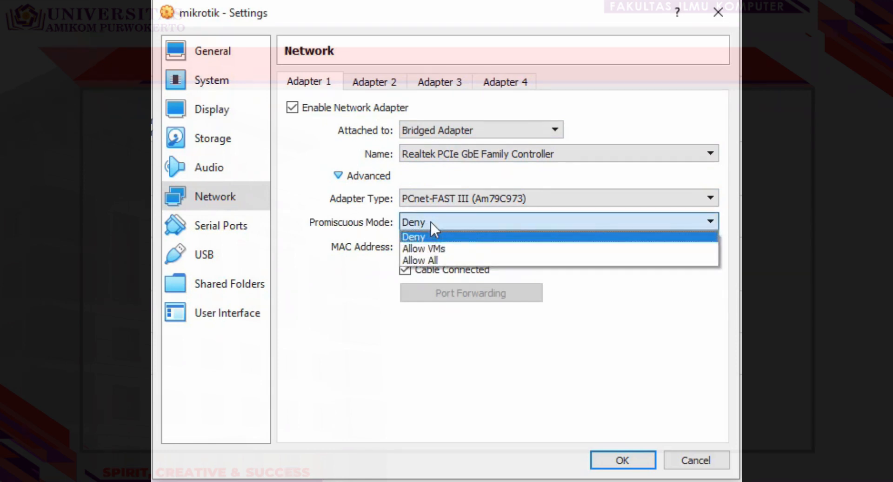
pyautogui.click(430, 259)
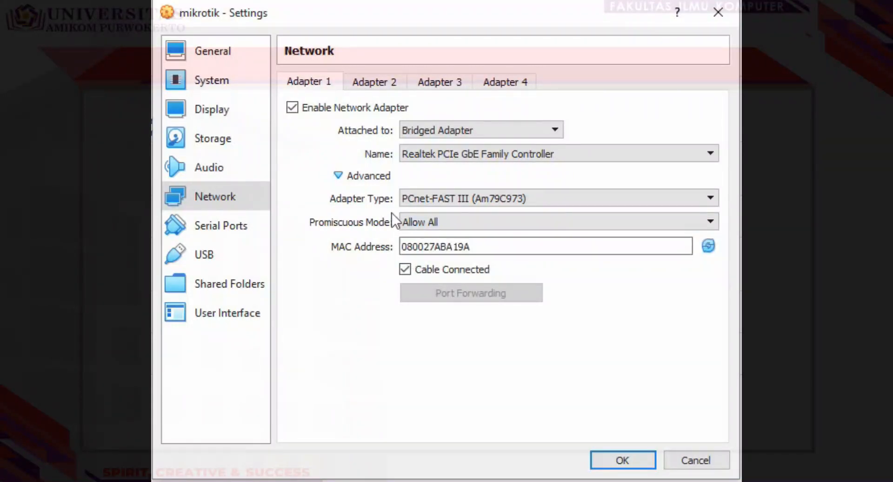
# Step: Enable Adapter 2 on Internal Network intnet with promiscuous mode Allow All, then save
pyautogui.click(382, 85)
pyautogui.click(378, 107)
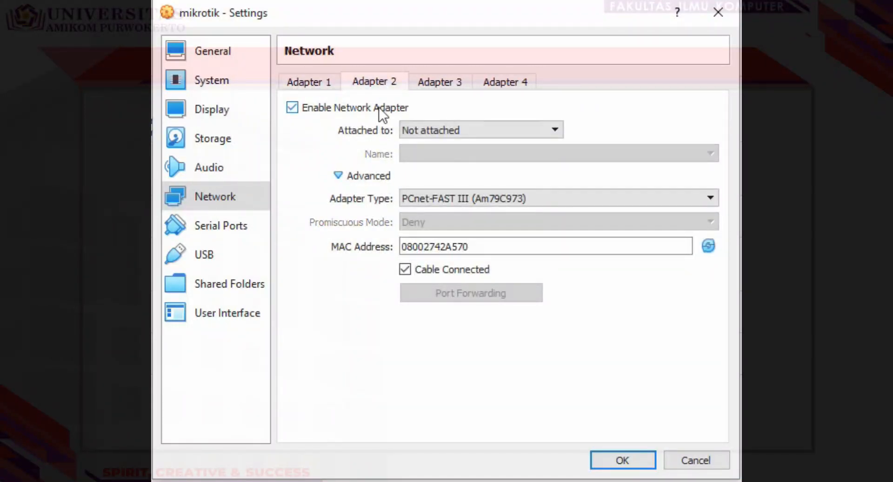
pyautogui.click(409, 129)
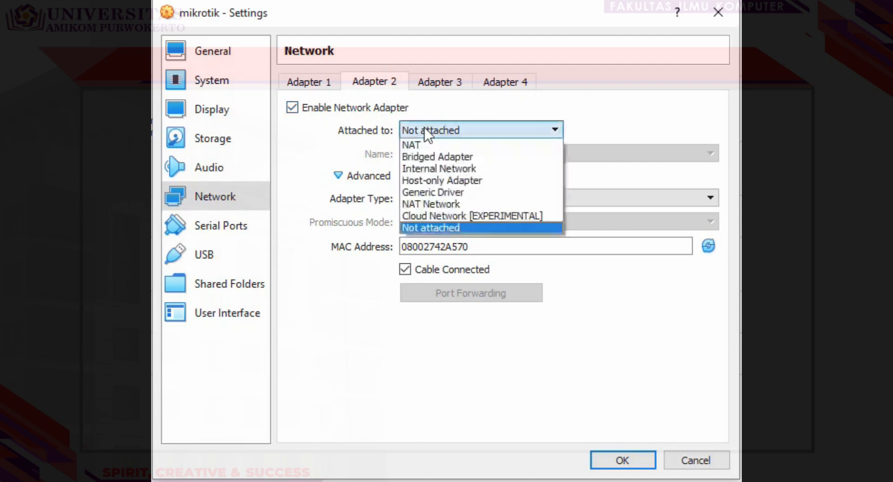
pyautogui.click(442, 168)
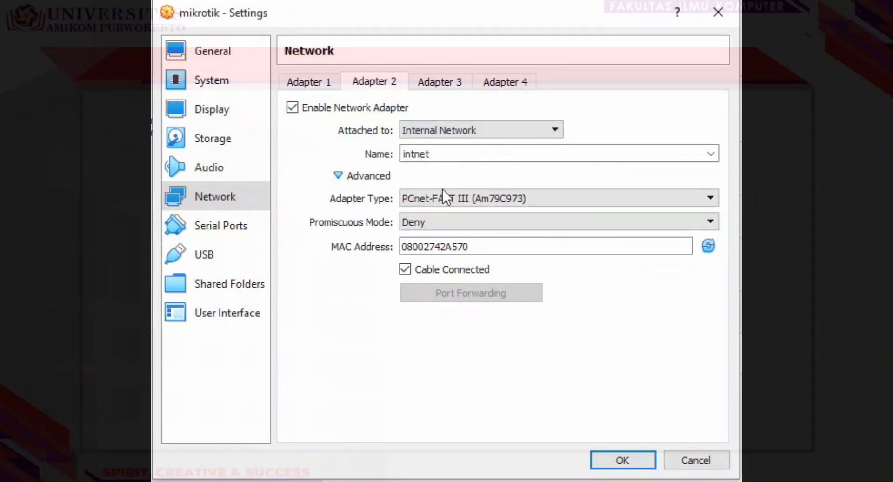
pyautogui.click(434, 220)
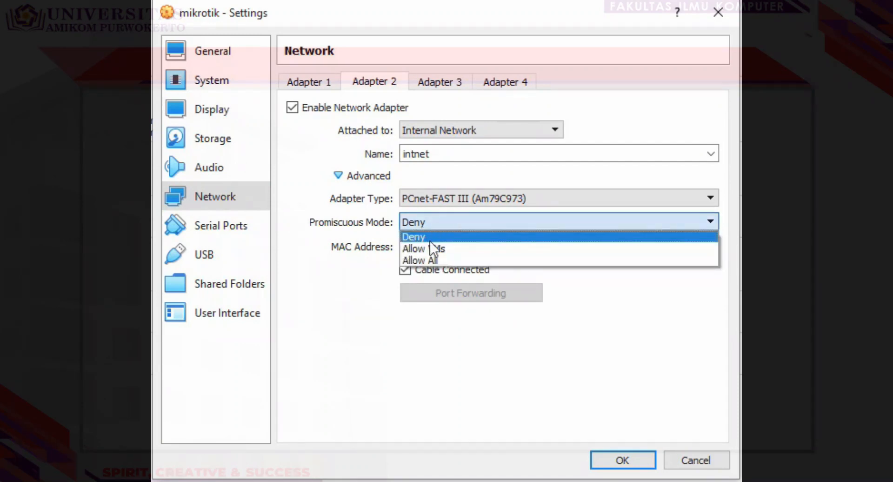
pyautogui.click(425, 259)
pyautogui.click(335, 85)
pyautogui.click(364, 84)
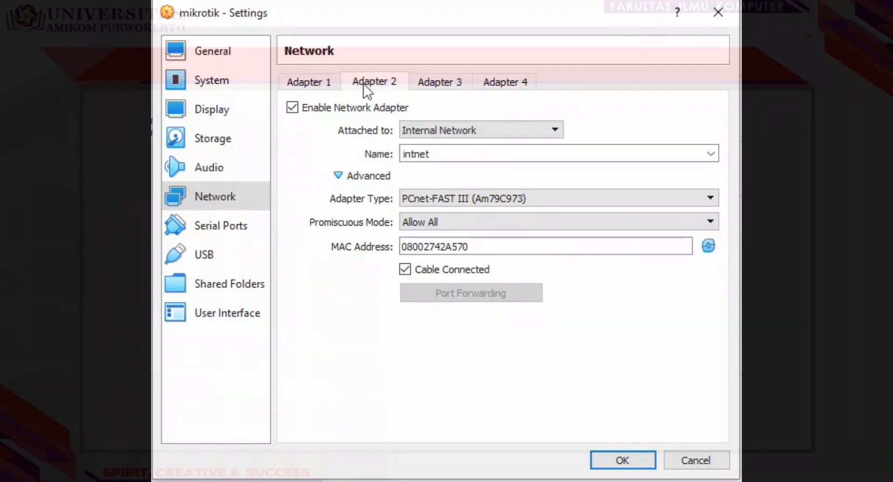
pyautogui.click(330, 87)
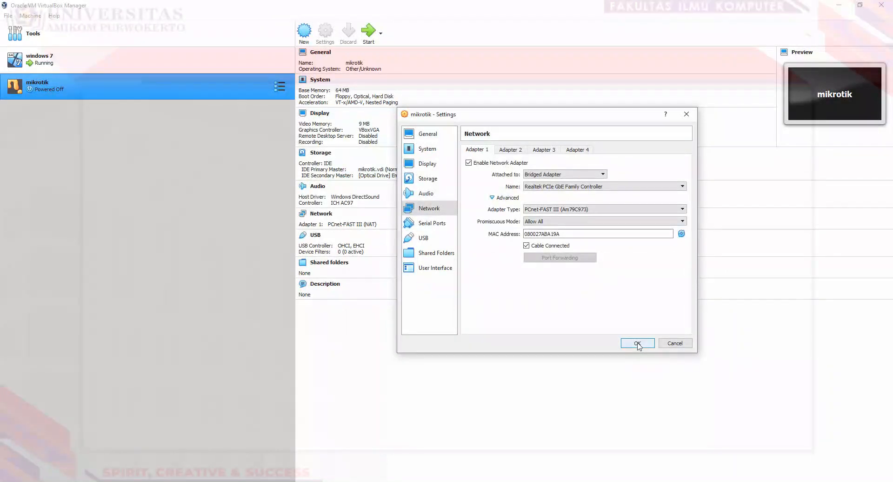
pyautogui.click(637, 343)
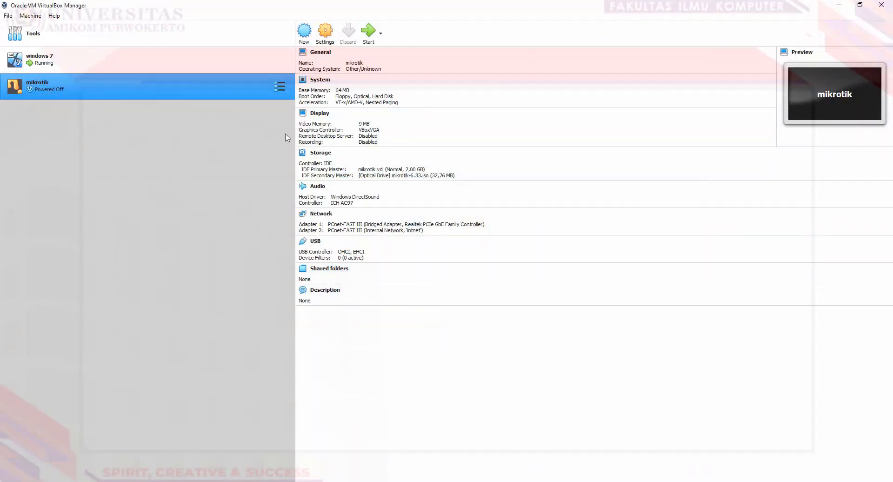
# Step: Start the mikrotik VM with mikrotik-6.33.iso selected as the start-up disk
pyautogui.click(369, 32)
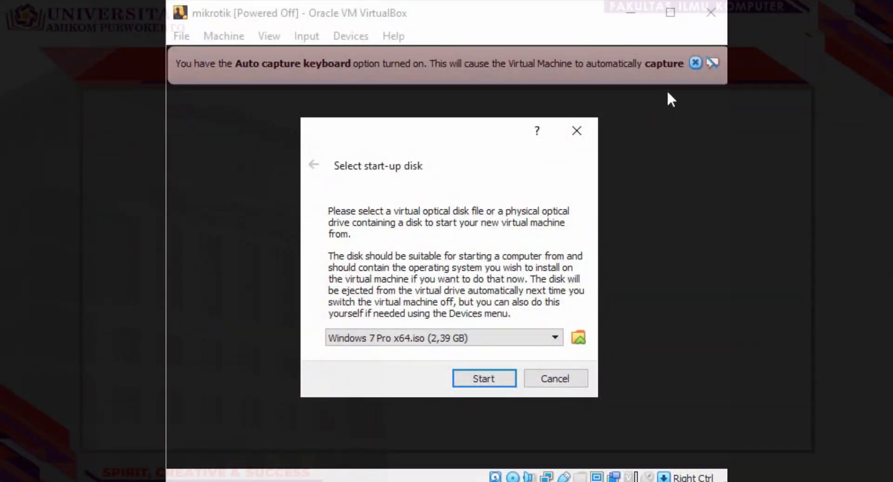
pyautogui.click(465, 336)
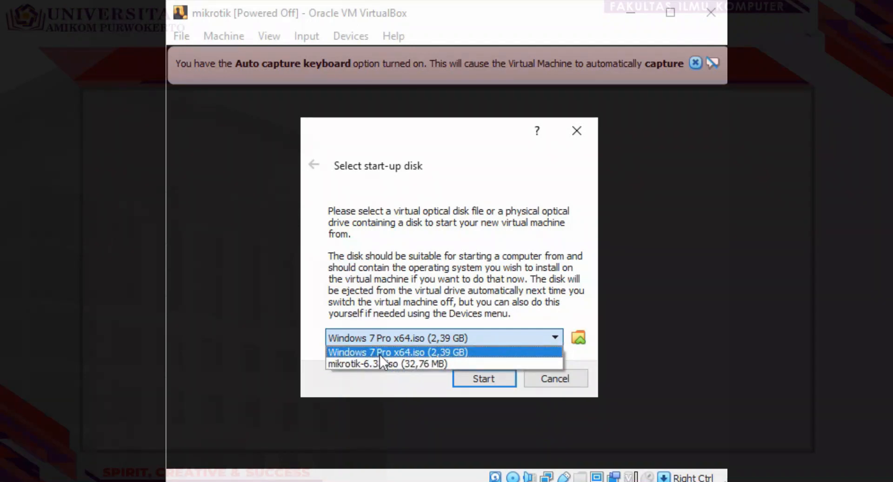
pyautogui.click(456, 364)
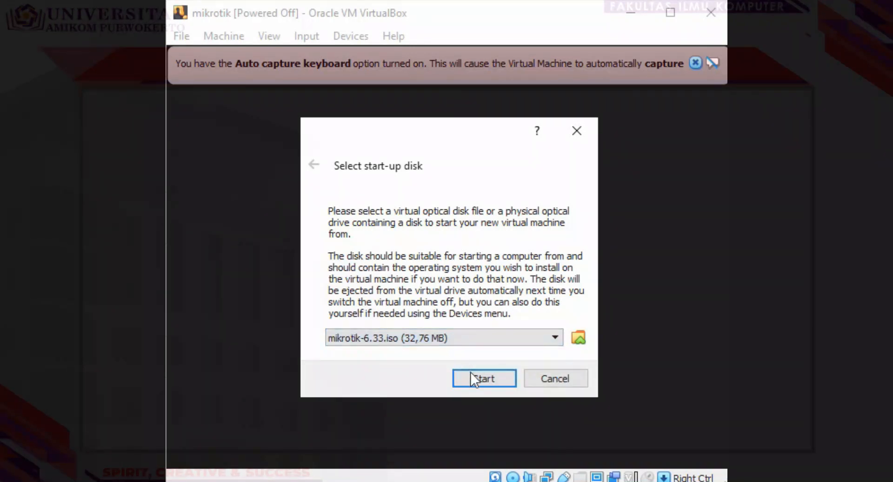
pyautogui.click(473, 378)
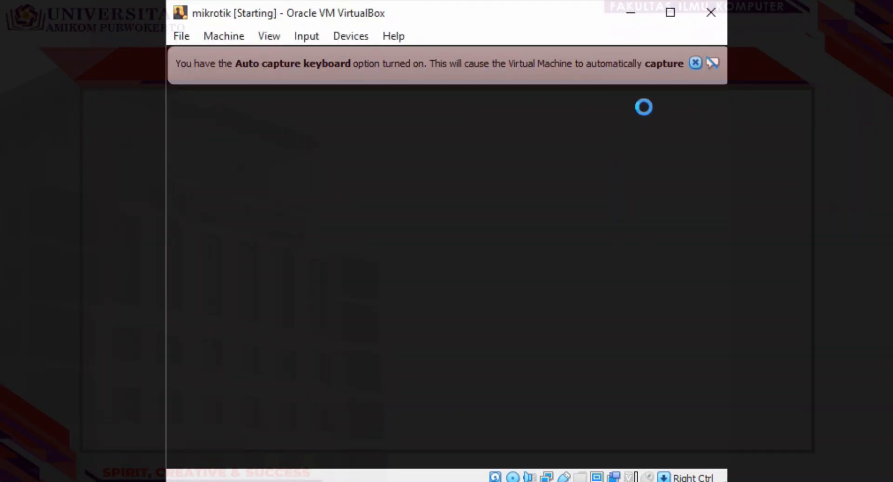
# Step: Close the keyboard auto-capture notice while the MikroTik installer loads
pyautogui.click(696, 63)
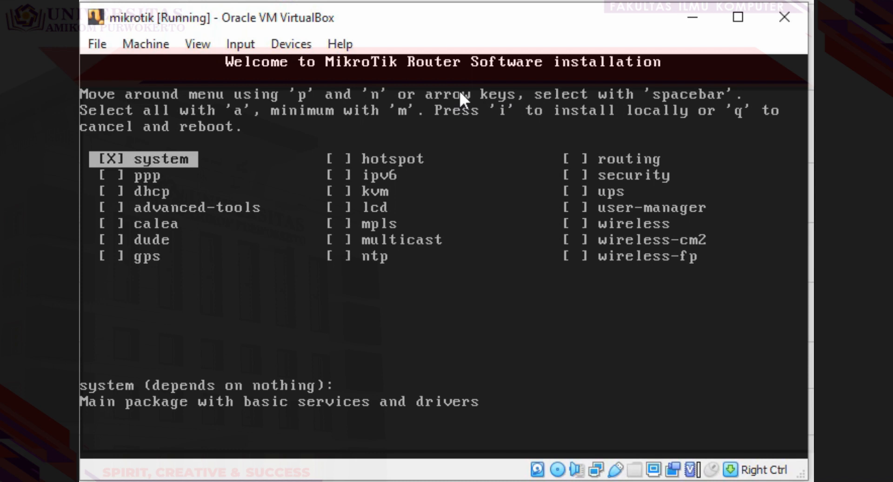
# Step: Select all packages with 'a', install with 'i', answer 'n' to old configuration, then 'y'
pyautogui.press('a')
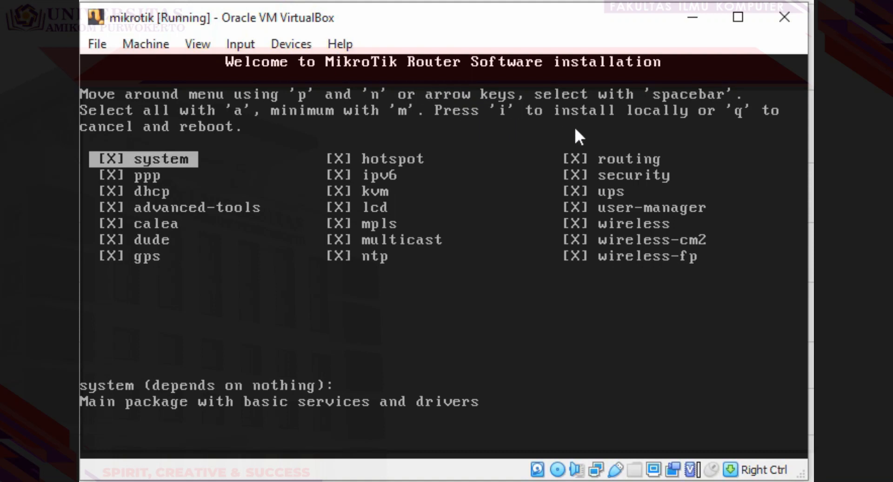
pyautogui.press('i')
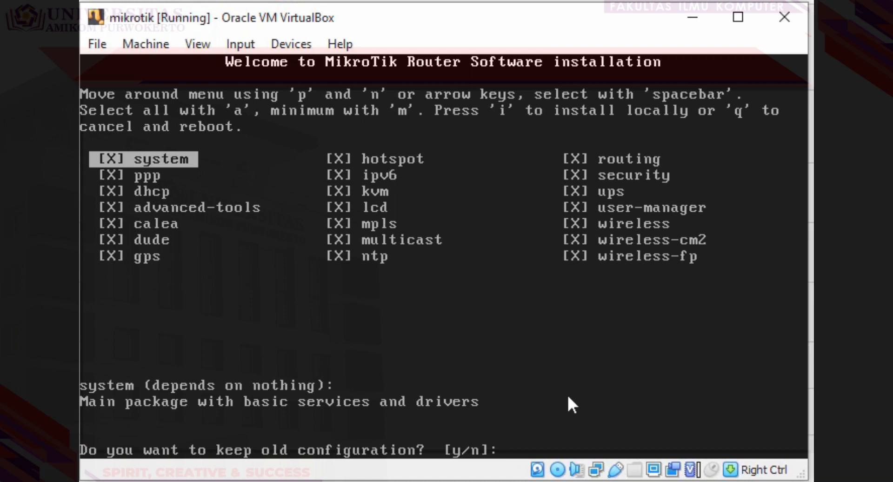
pyautogui.write('n')
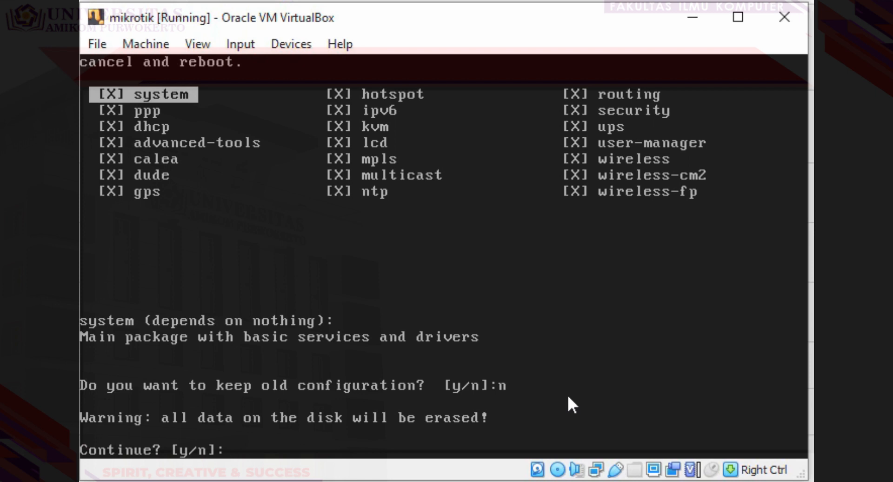
pyautogui.write('y')
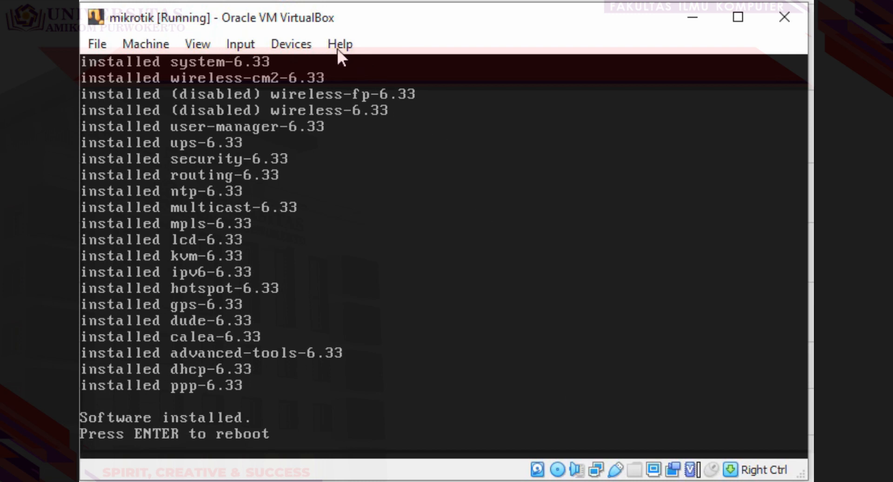
# Step: Force-unmount mikrotik-6.33.iso from the virtual optical drive and reboot the router
pyautogui.click(285, 43)
pyautogui.moveTo(324, 61)
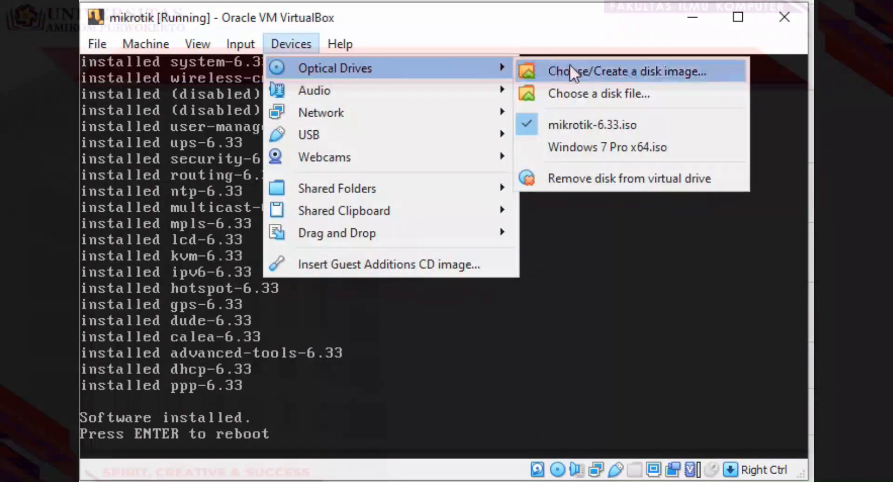
pyautogui.click(617, 178)
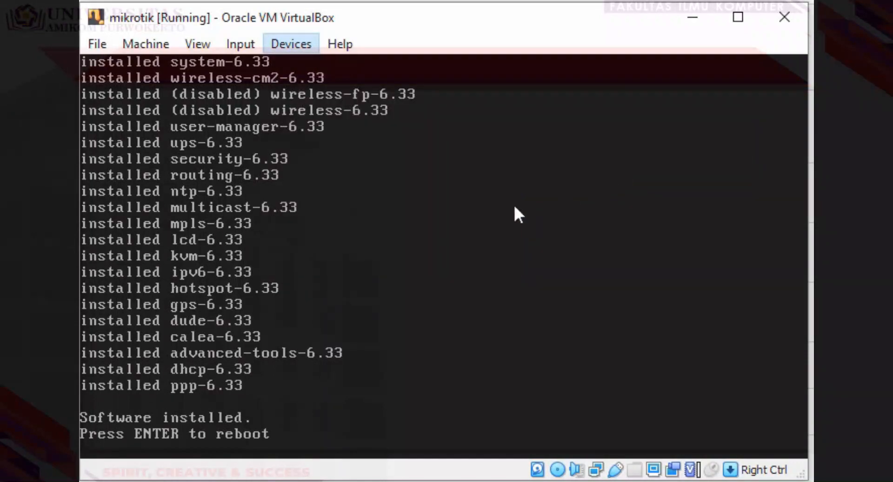
pyautogui.click(422, 327)
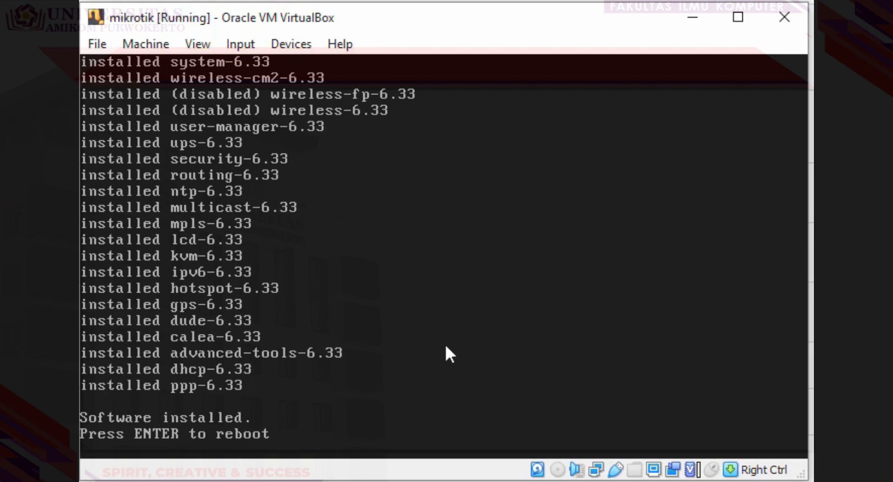
pyautogui.press('Return')
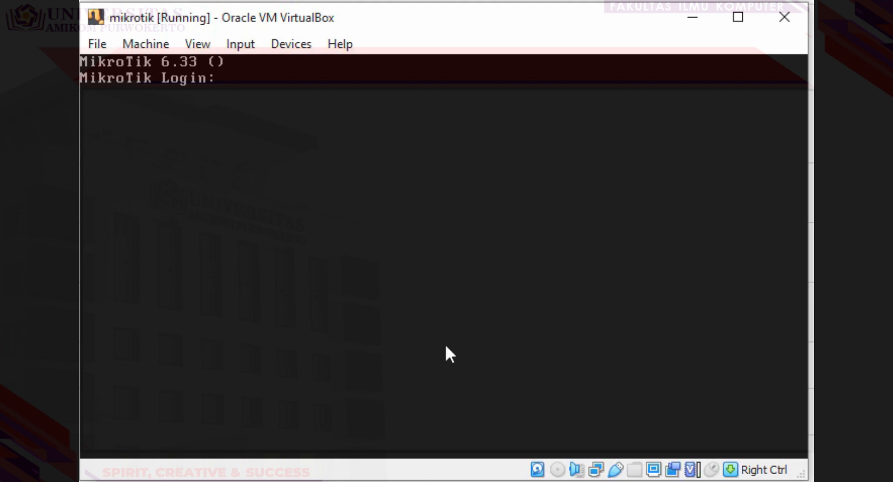
# Step: Log in to RouterOS as admin with an empty password
pyautogui.write('admin')
pyautogui.press('Return')
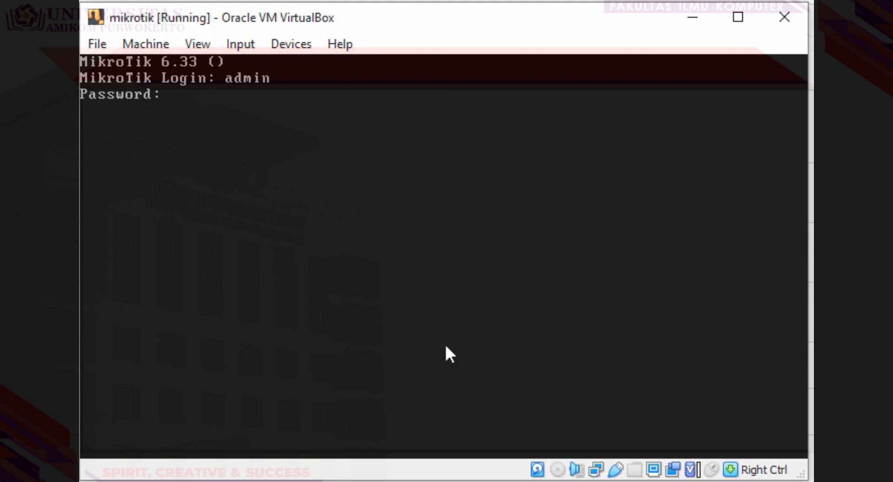
pyautogui.press('Return')
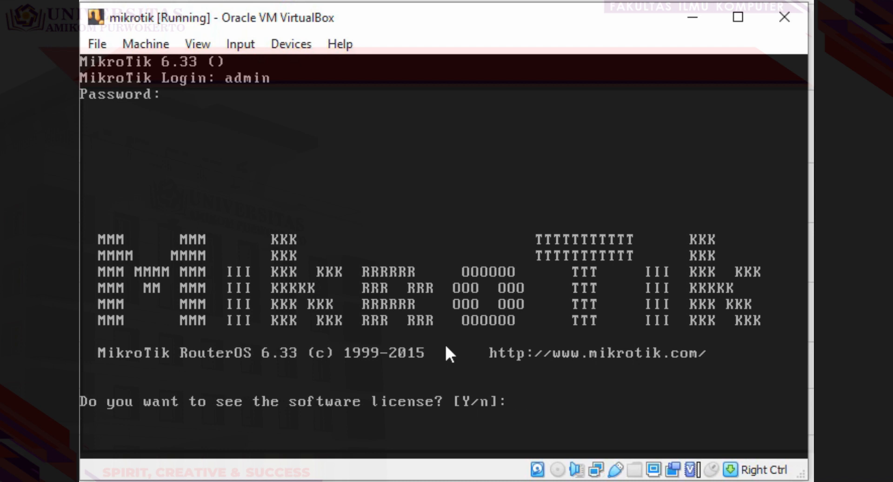
# Step: Answer n to the software license question to reach the [admin@MikroTik] > prompt
pyautogui.write('n')
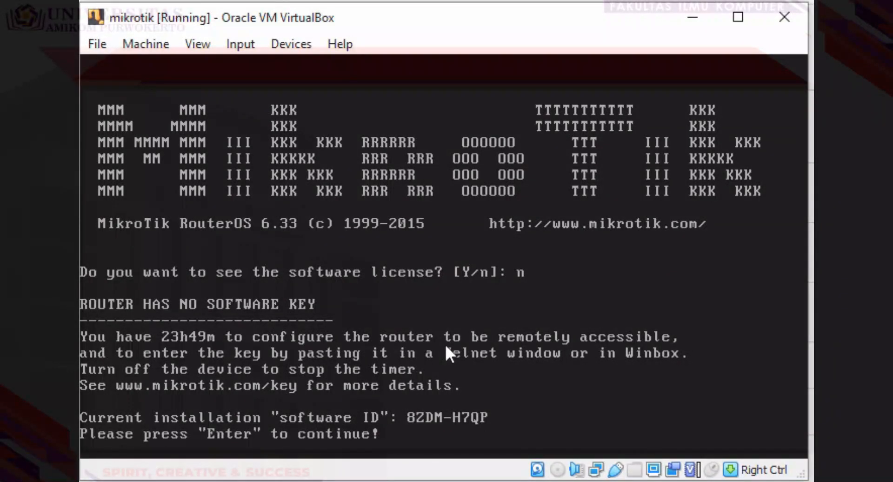
pyautogui.press('Return')
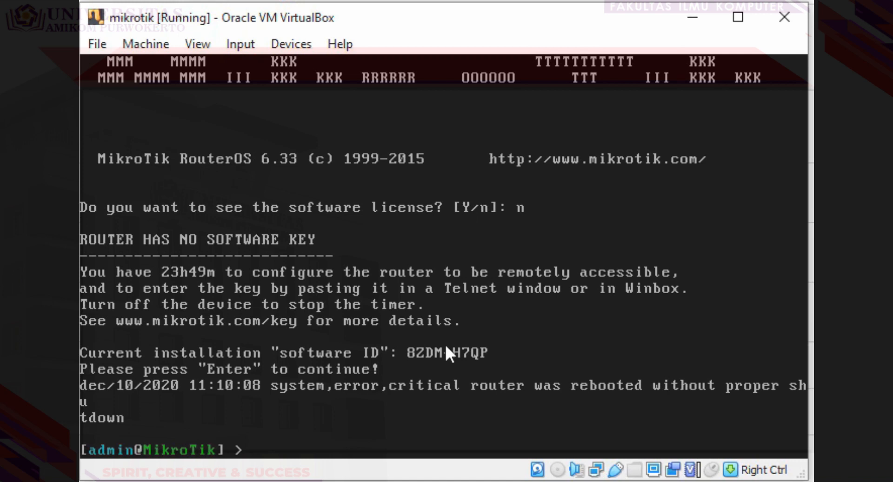
# Step: Run 'interface print' to list ether1 and ether2, then move the console window aside
pyautogui.write('interfACE')
pyautogui.press('BackSpace')
pyautogui.press('BackSpace')
pyautogui.press('BackSpace')
pyautogui.write('ace')
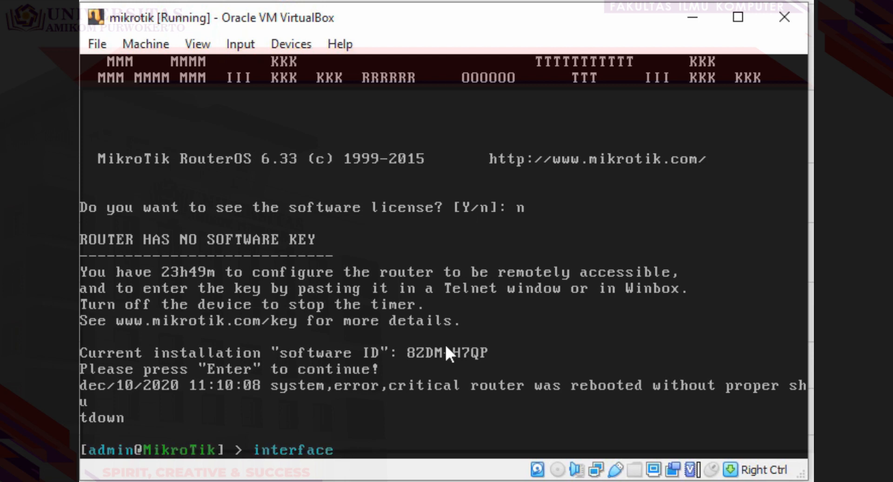
pyautogui.write(' print')
pyautogui.press('Return')
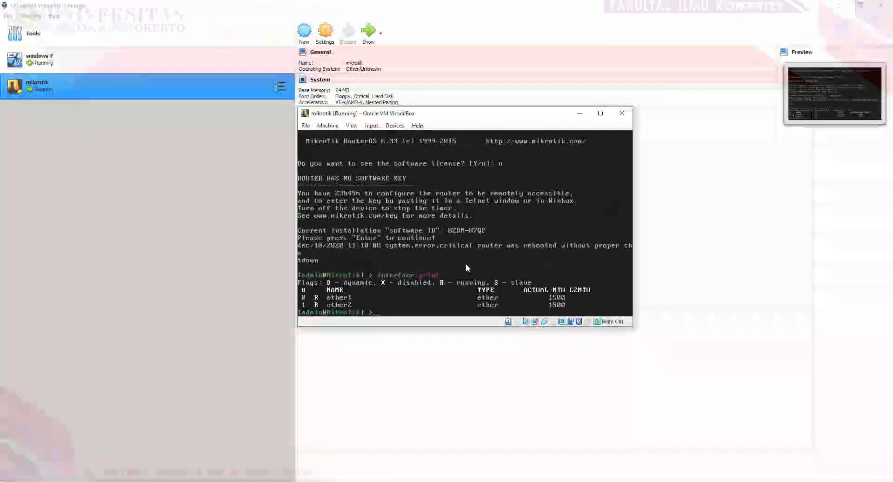
pyautogui.moveTo(491, 114); pyautogui.dragTo(709, 116)
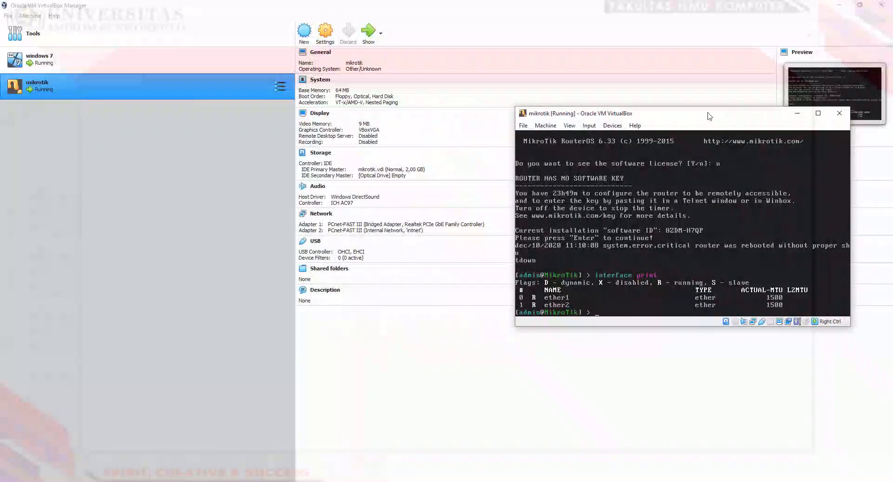
# Step: Check mikrotik's Adapter 1 (bridged) and Adapter 2 (intnet) network settings beside the router console
pyautogui.click(333, 39)
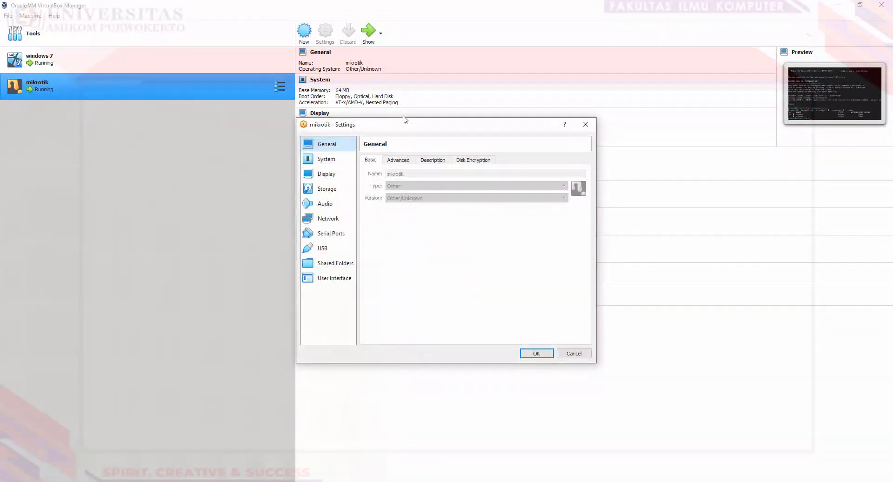
pyautogui.moveTo(377, 133); pyautogui.dragTo(181, 140)
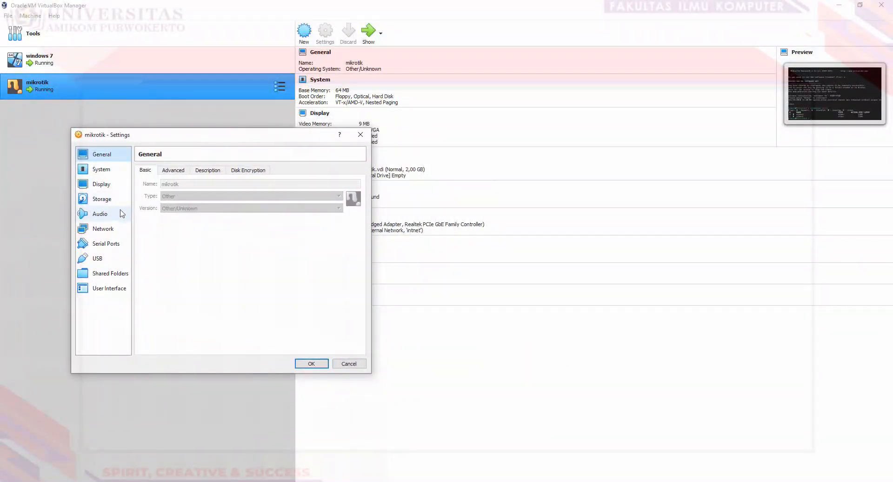
pyautogui.click(102, 228)
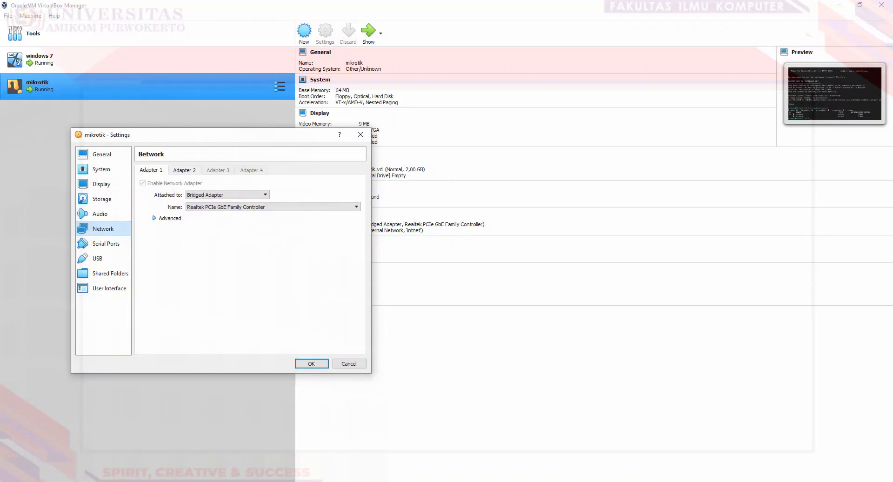
pyautogui.click(141, 462)
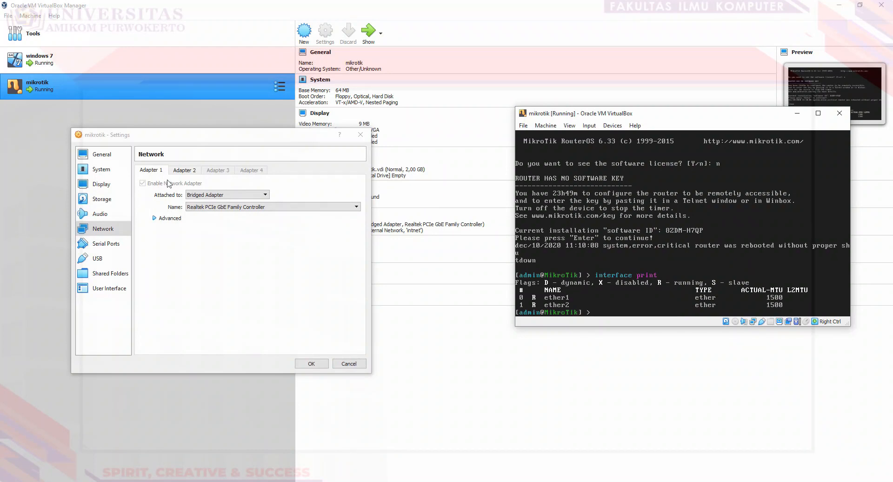
pyautogui.click(188, 172)
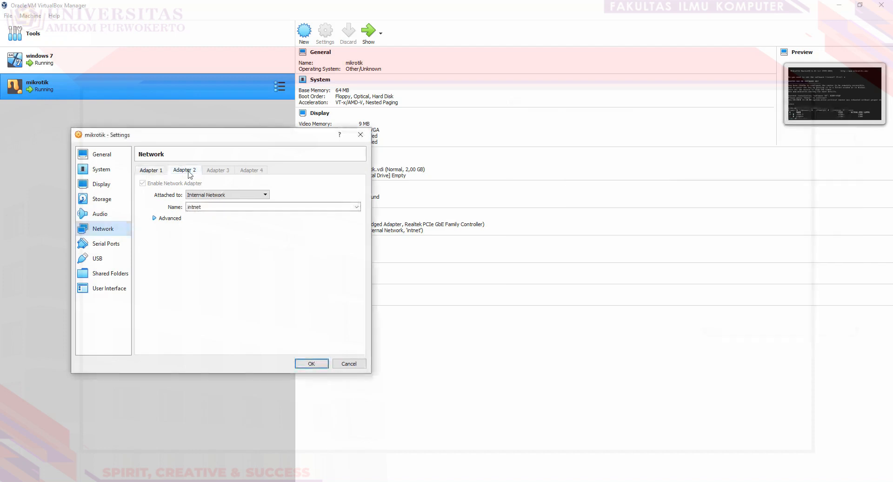
pyautogui.click(176, 457)
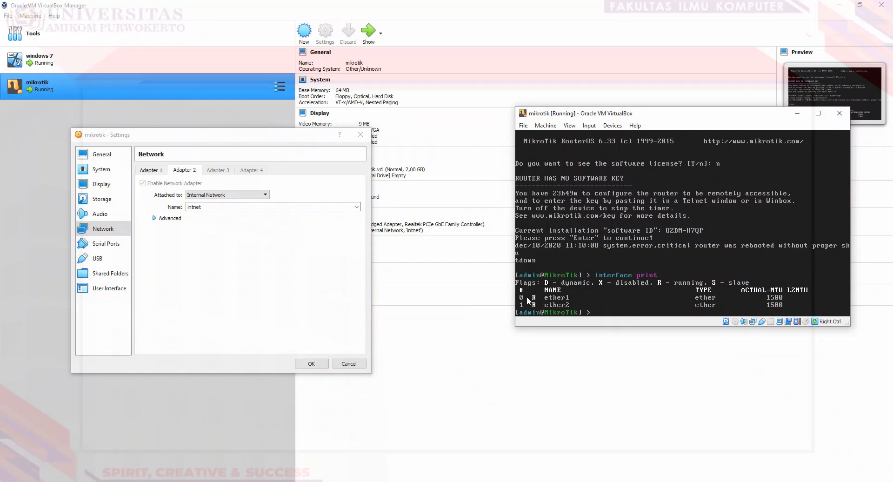
pyautogui.moveTo(665, 116); pyautogui.dragTo(475, 130)
pyautogui.click(448, 310)
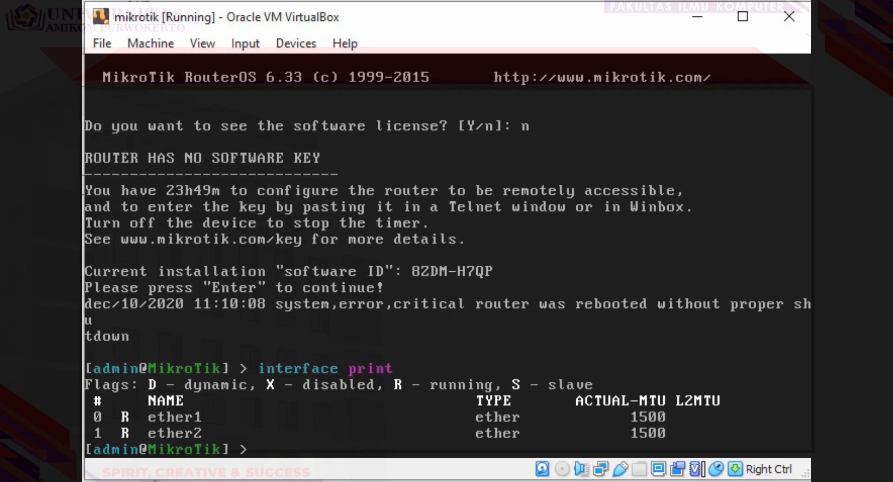
# Step: Rename ether1 to public and ether2 to local, then print the interface list
pyautogui.write('interface ')
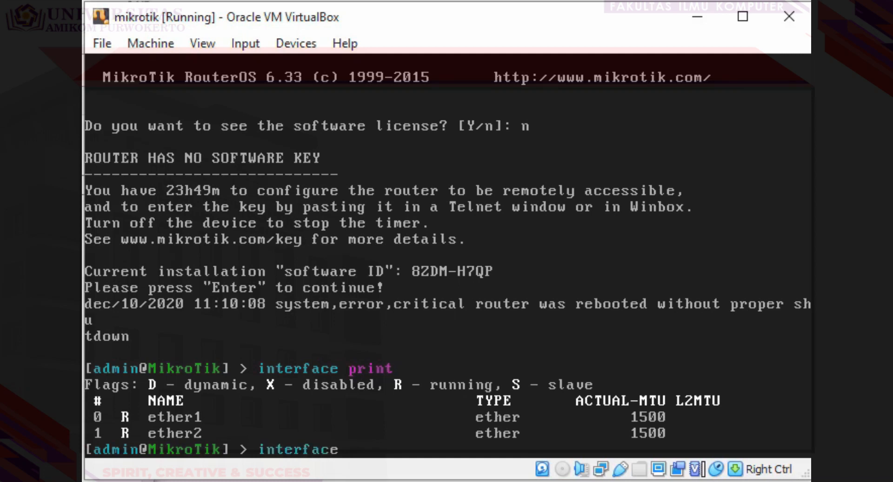
pyautogui.write('set ether1 na')
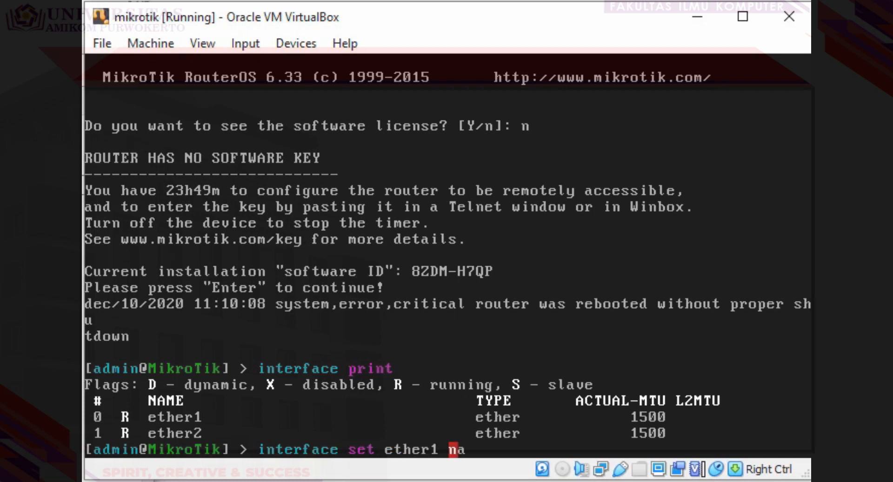
pyautogui.write('me=publi')
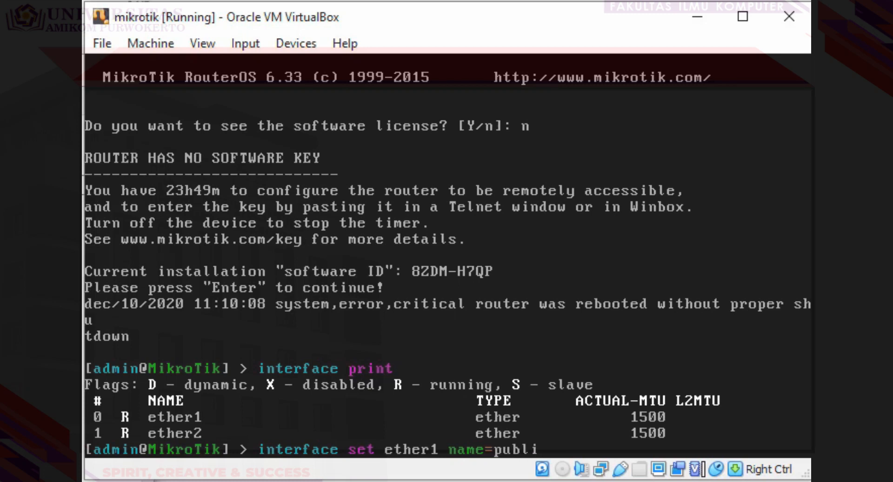
pyautogui.write('c')
pyautogui.press('Return')
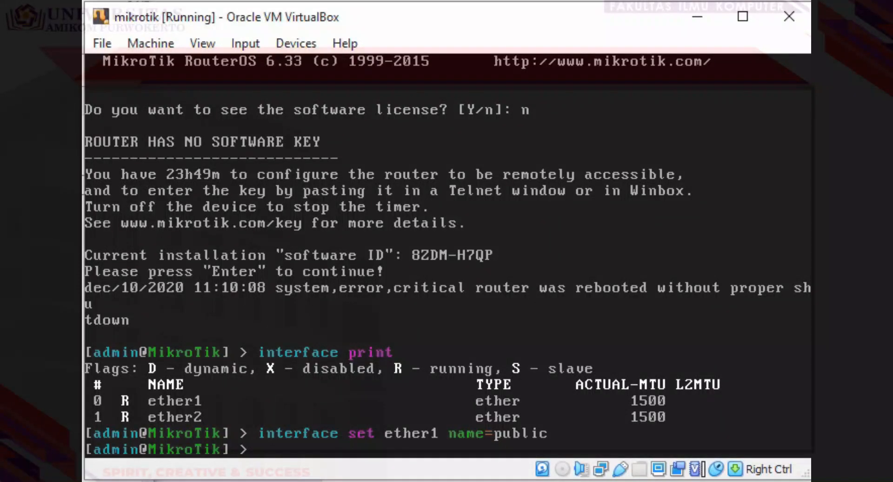
pyautogui.write('interface')
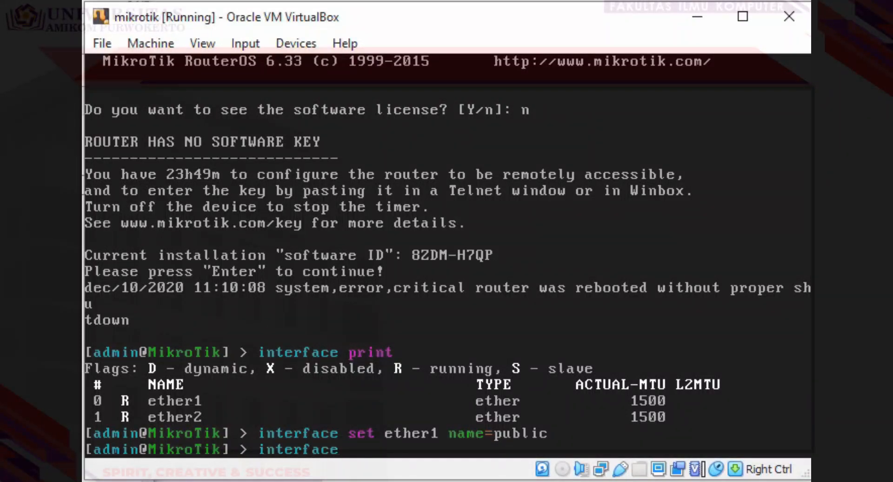
pyautogui.write(' set ether2')
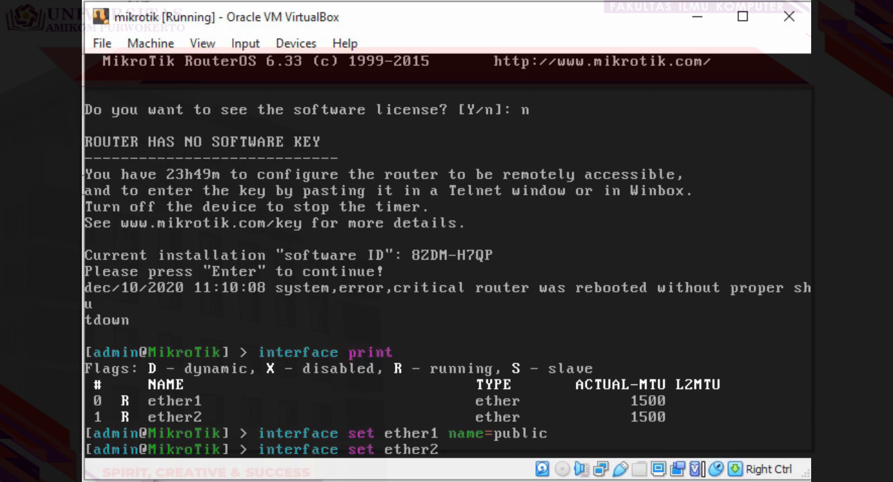
pyautogui.write(' name=local')
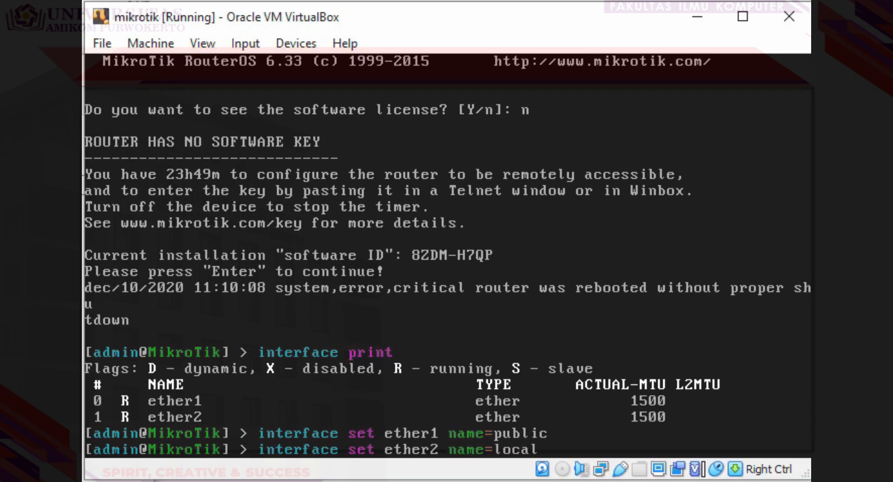
pyautogui.press('Return')
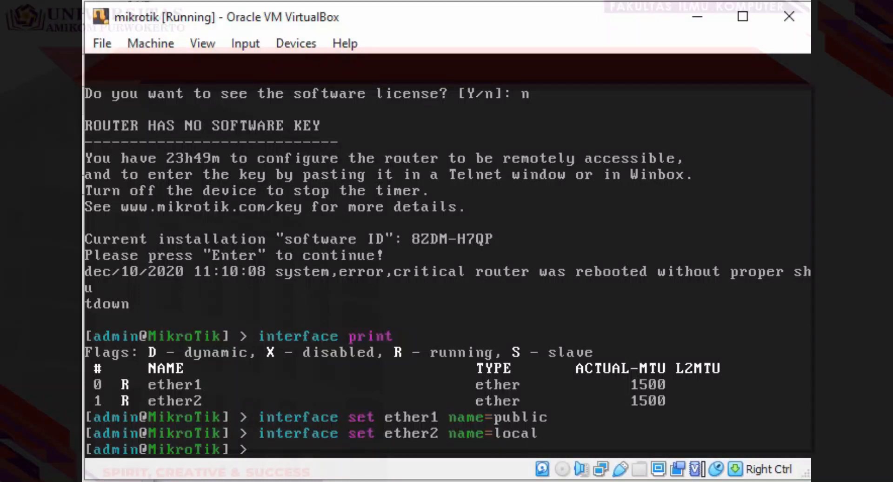
pyautogui.write('interface print')
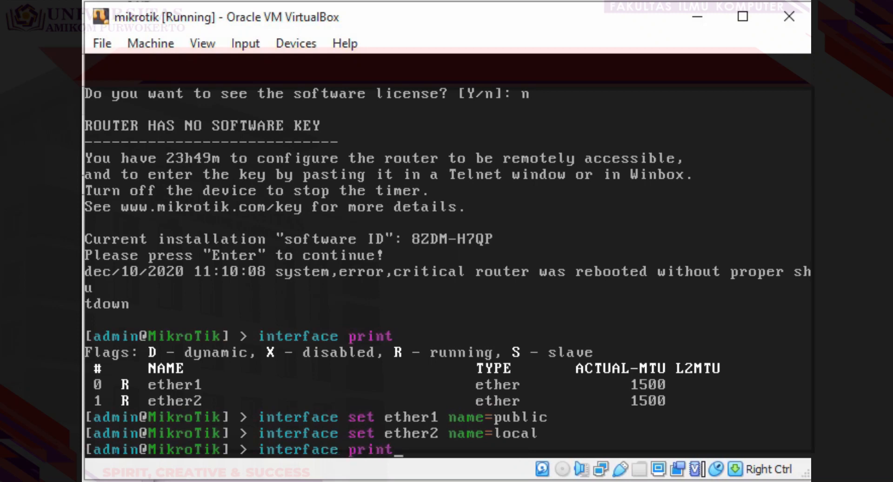
pyautogui.press('Return')
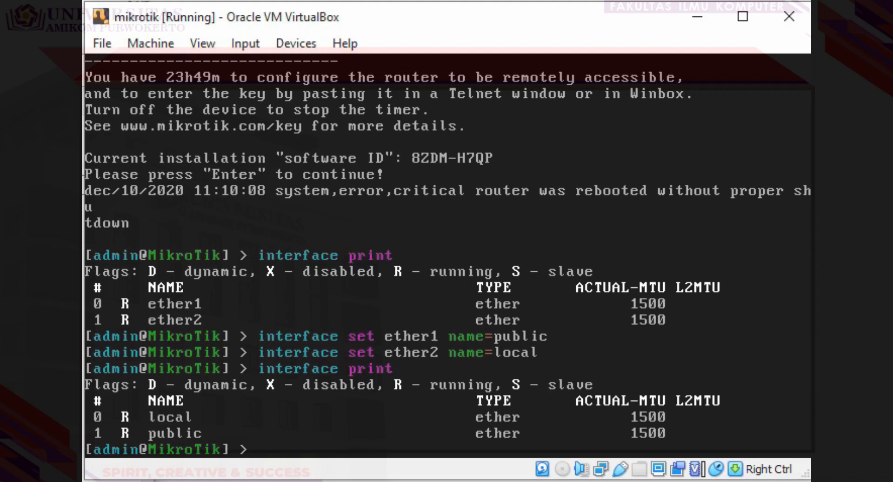
# Step: Type 'ip address add address=' at the MikroTik prompt, correcting the misspelled parameter
pyautogui.write('ip address')
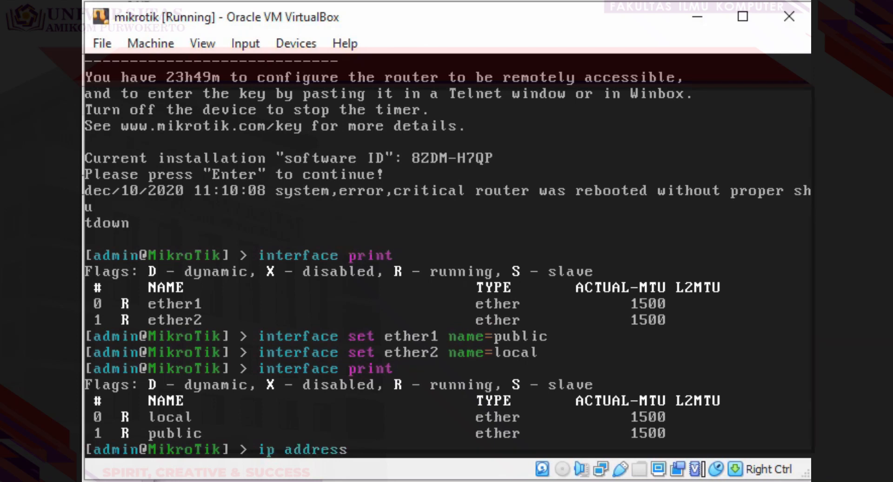
pyautogui.write(' add adres')
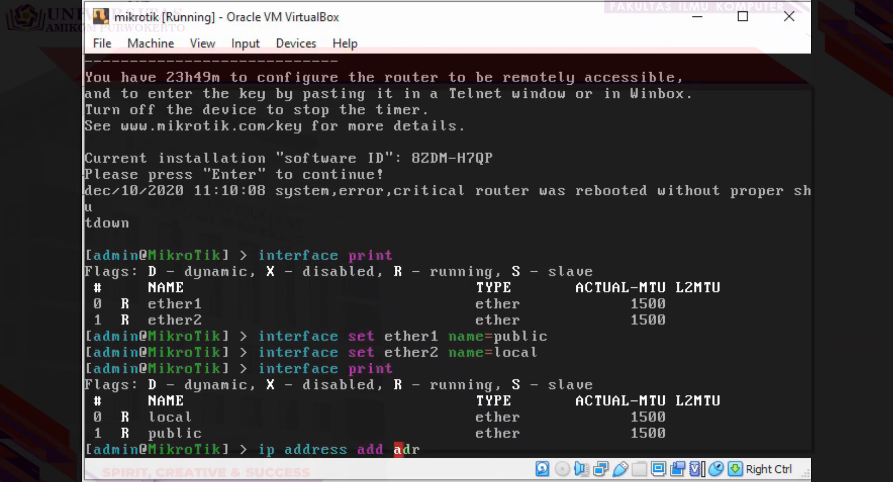
pyautogui.press('BackSpace')
pyautogui.press('BackSpace')
pyautogui.press('BackSpace')
pyautogui.write('dress=')
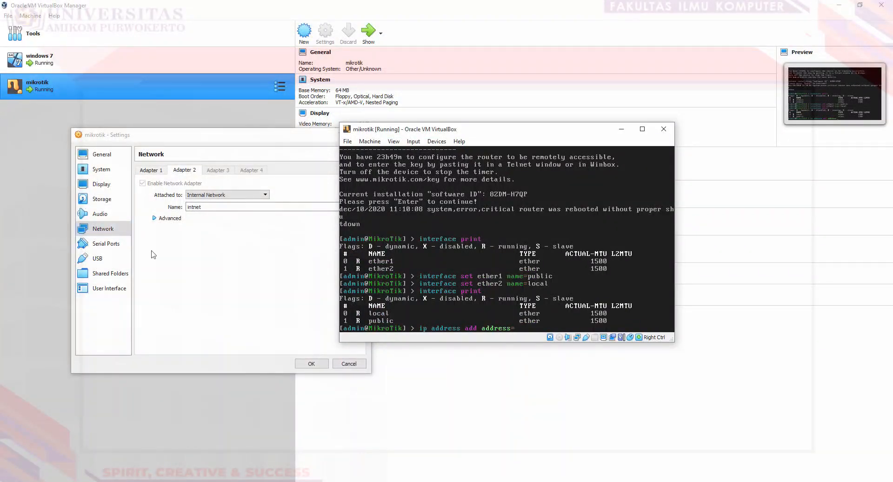
# Step: Go to the Ethernet page of the host's Network & Internet settings
pyautogui.rightClick(172, 481)
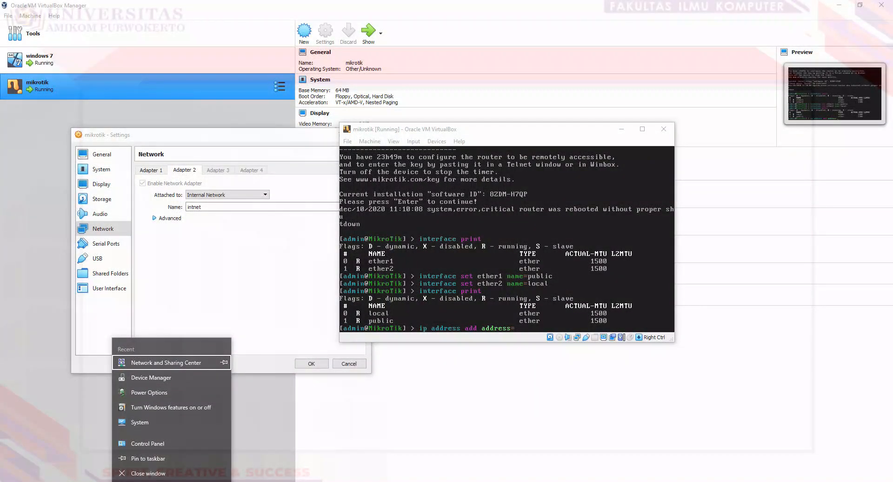
pyautogui.click(160, 366)
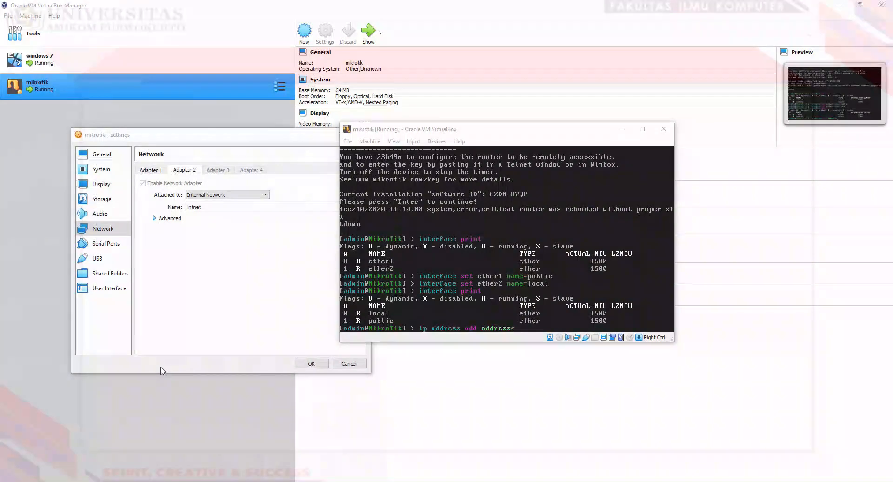
pyautogui.moveTo(558, 96); pyautogui.dragTo(603, 211)
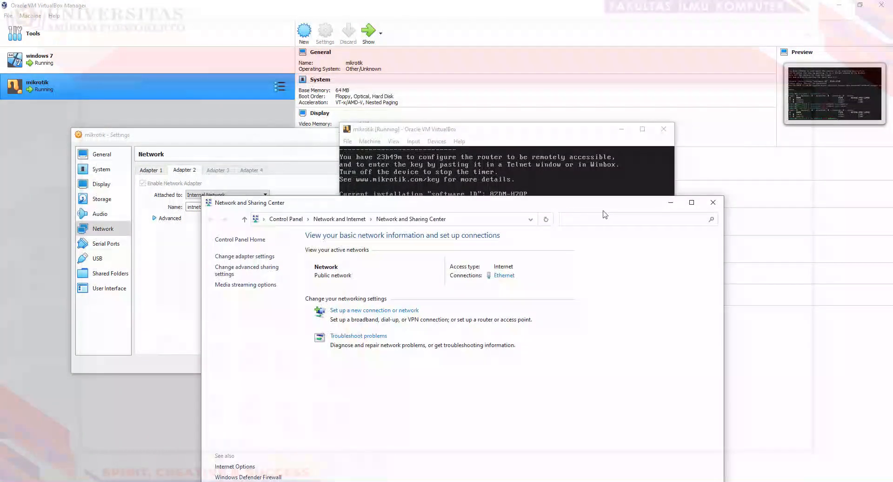
pyautogui.click(712, 202)
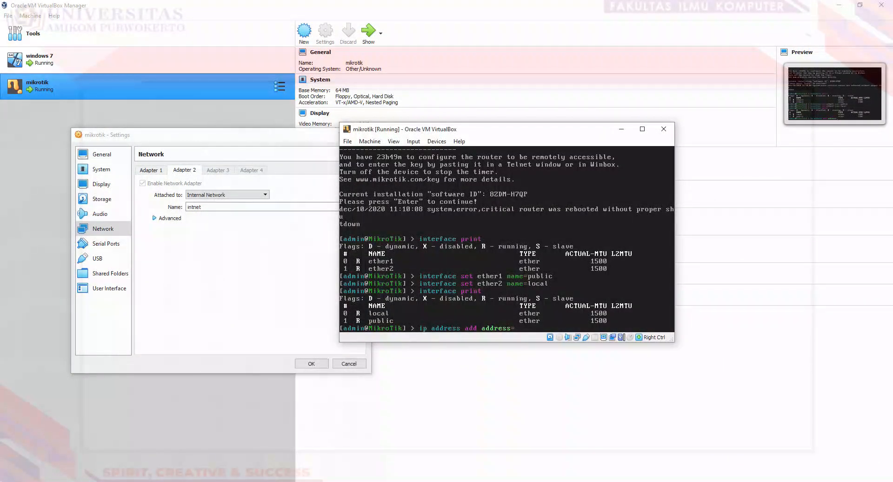
pyautogui.click(807, 481)
pyautogui.click(820, 481)
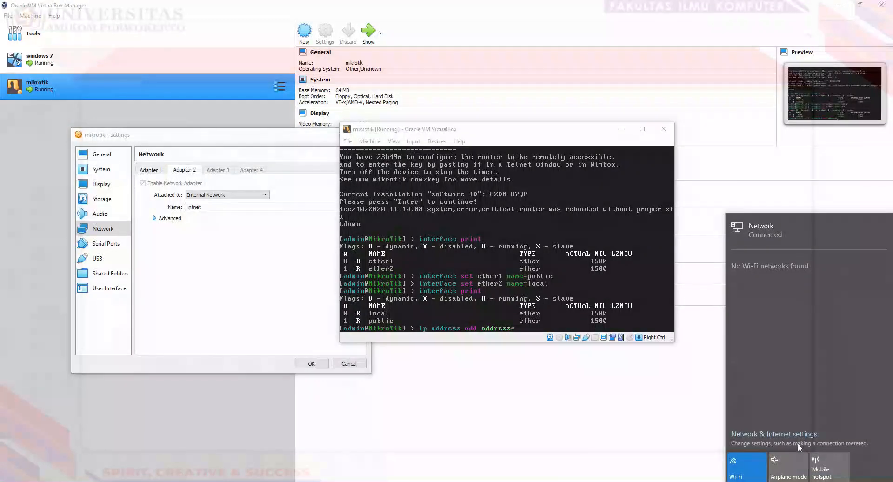
pyautogui.click(786, 437)
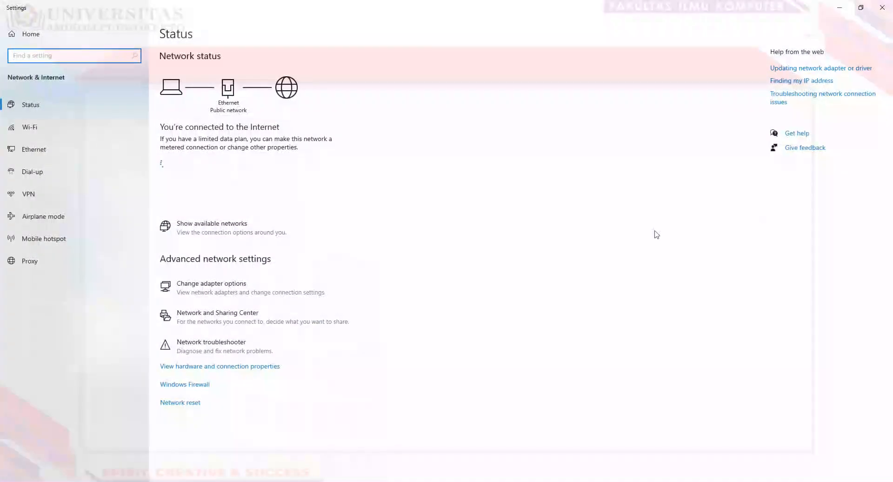
pyautogui.click(93, 149)
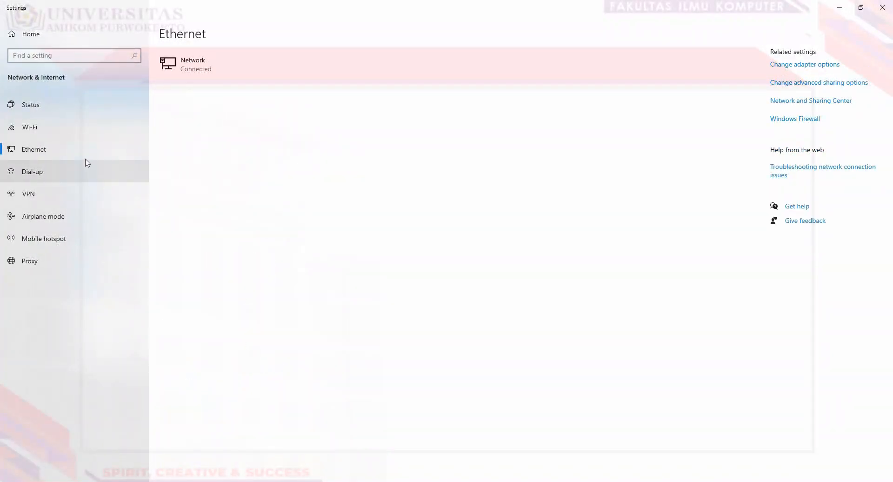
# Step: View the host Ethernet IPv4 properties: 192.168.22.44, mask 255.255.255.0, gateway 192.168.22.1
pyautogui.click(801, 65)
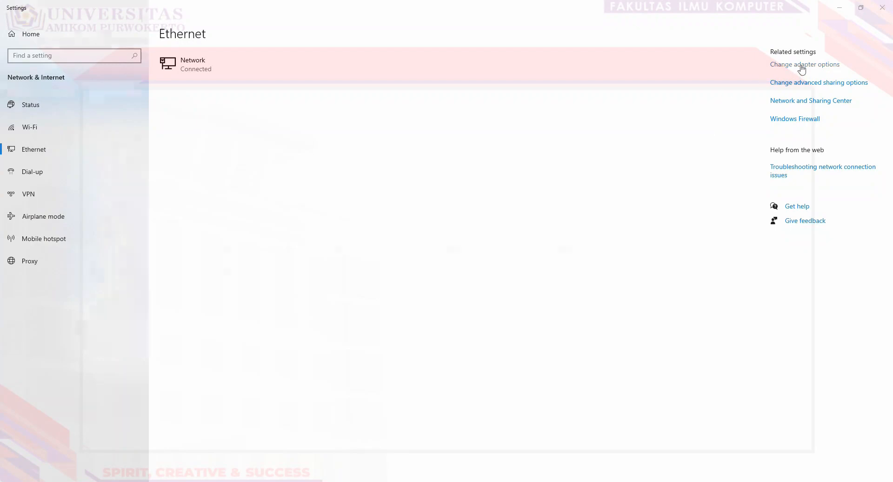
pyautogui.click(843, 7)
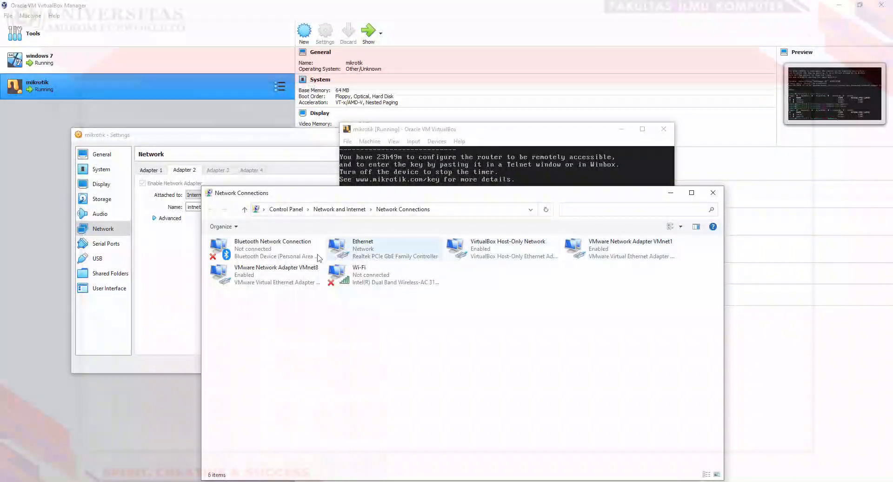
pyautogui.click(350, 254)
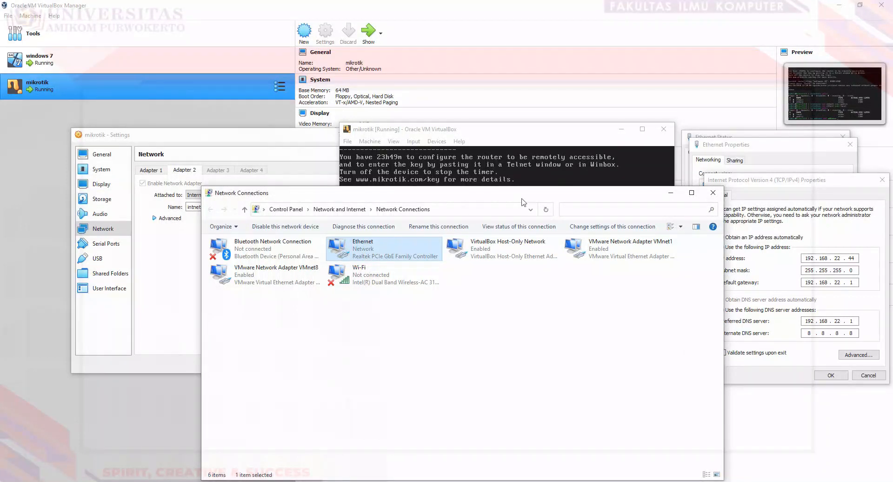
pyautogui.click(675, 193)
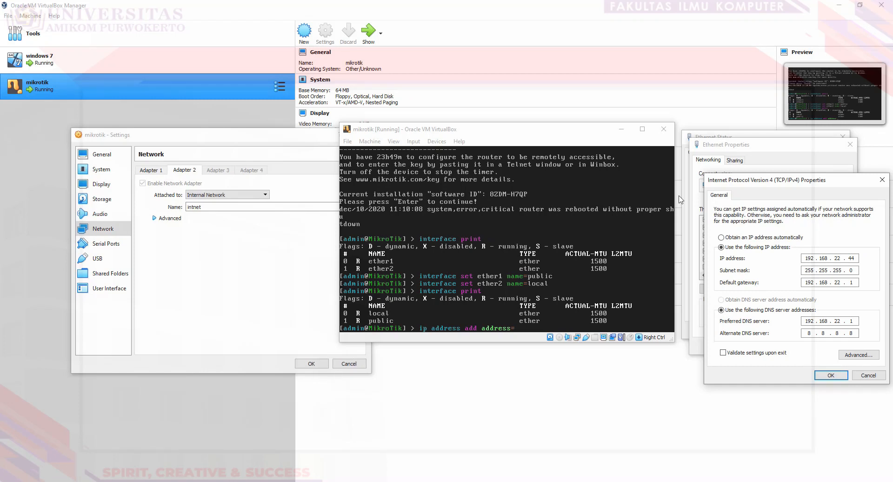
pyautogui.click(532, 329)
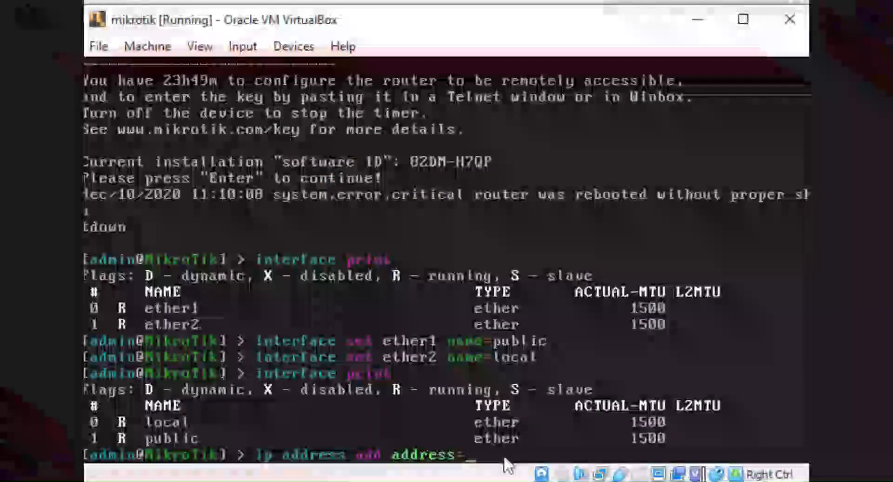
# Step: Add 192.168.22.101/24 on interface public, then begin the 150.100.0.1/16 address command
pyautogui.write('192')
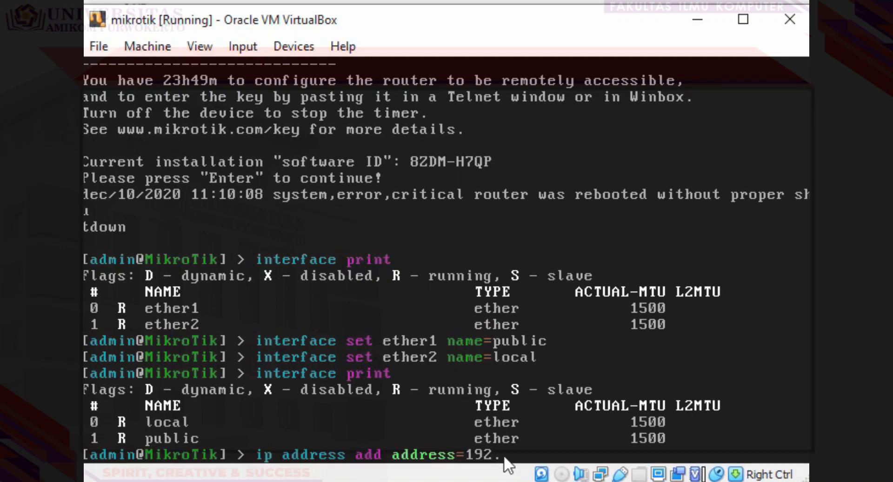
pyautogui.write('.1680')
pyautogui.press('BackSpace')
pyautogui.write('.22.101')
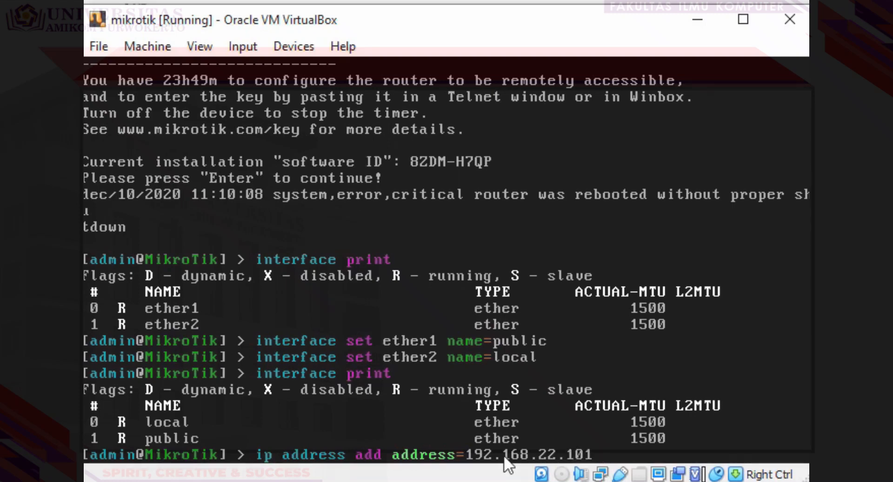
pyautogui.write('/24')
pyautogui.write('interf')
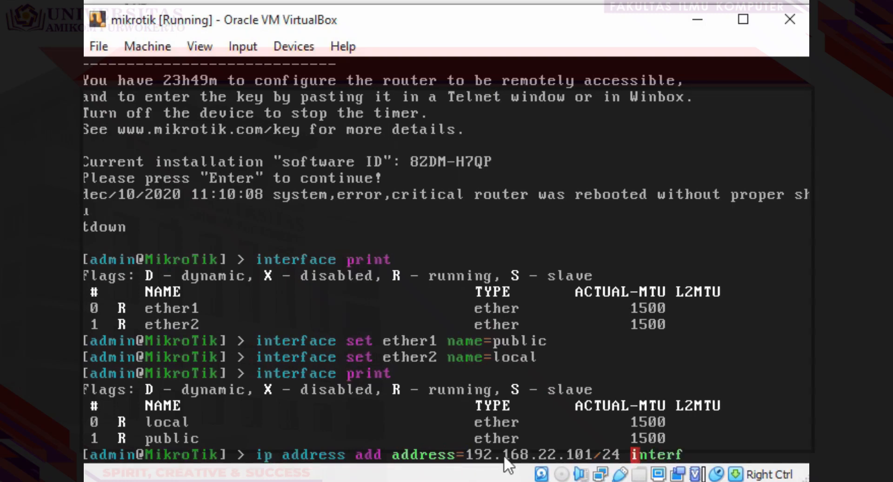
pyautogui.write('ace=')
pyautogui.write('publi')
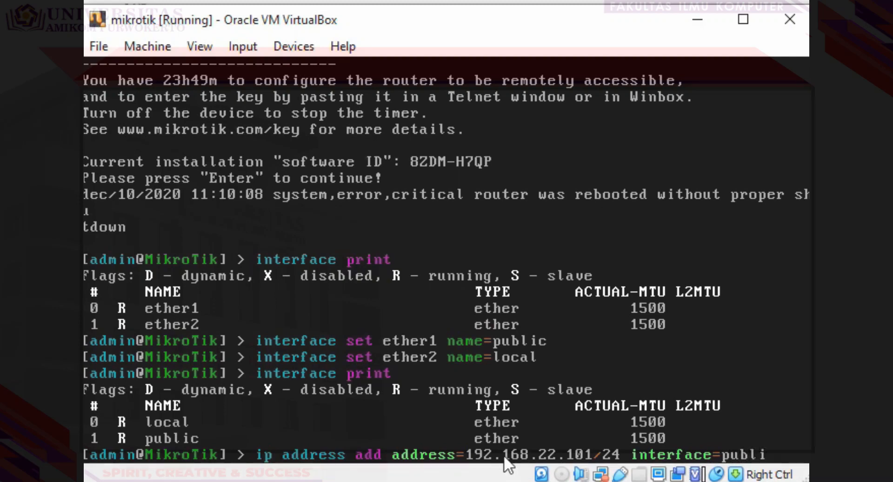
pyautogui.write('c')
pyautogui.press('Return')
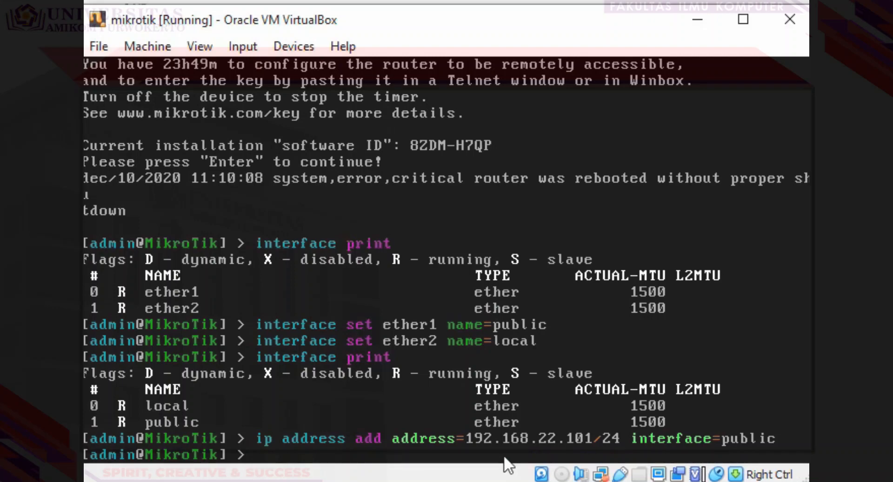
pyautogui.write('ip address a')
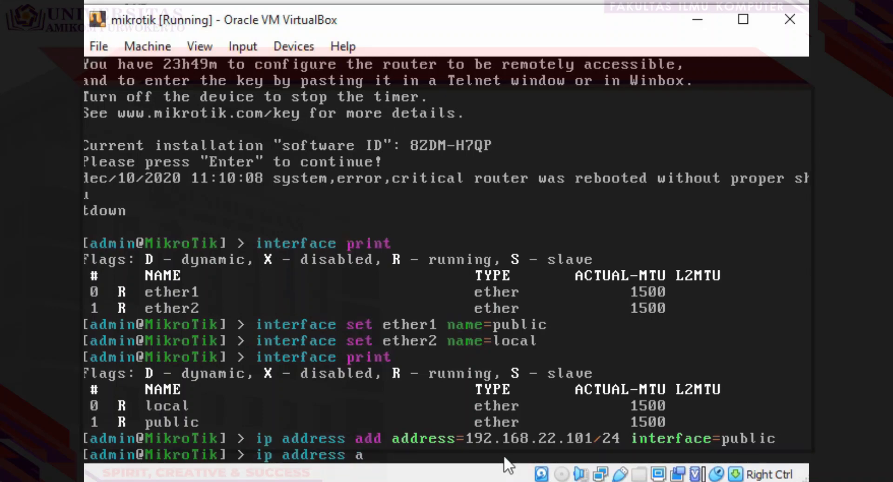
pyautogui.write('dd addaddress=')
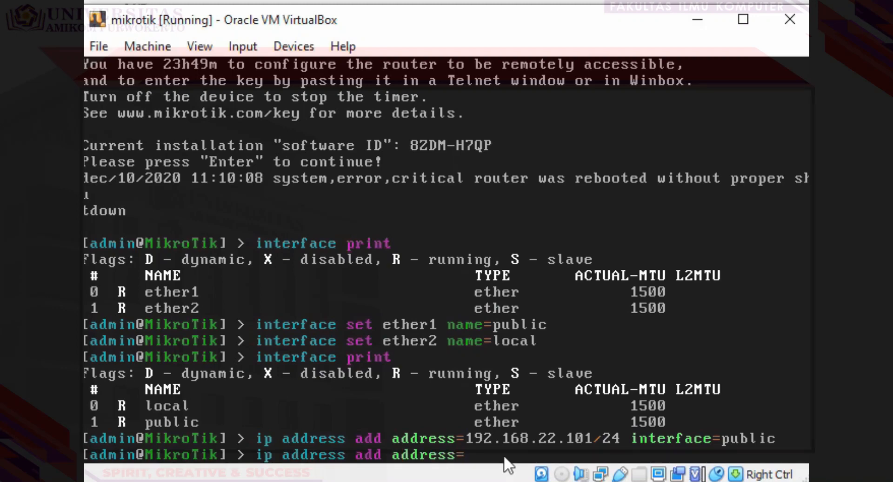
pyautogui.write('150.100.0.1')
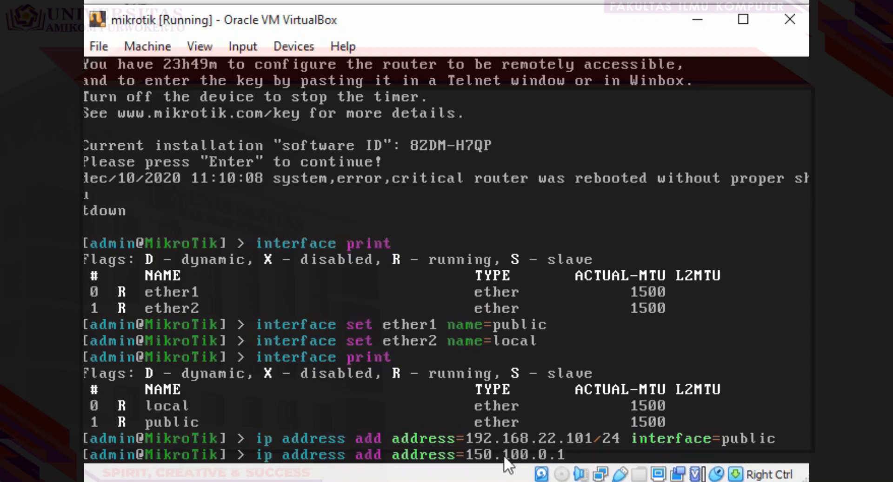
pyautogui.write('/16')
# Step: Finish adding 150.100.0.1/16 on interface local and print the router's IP addresses
pyautogui.write('interface')
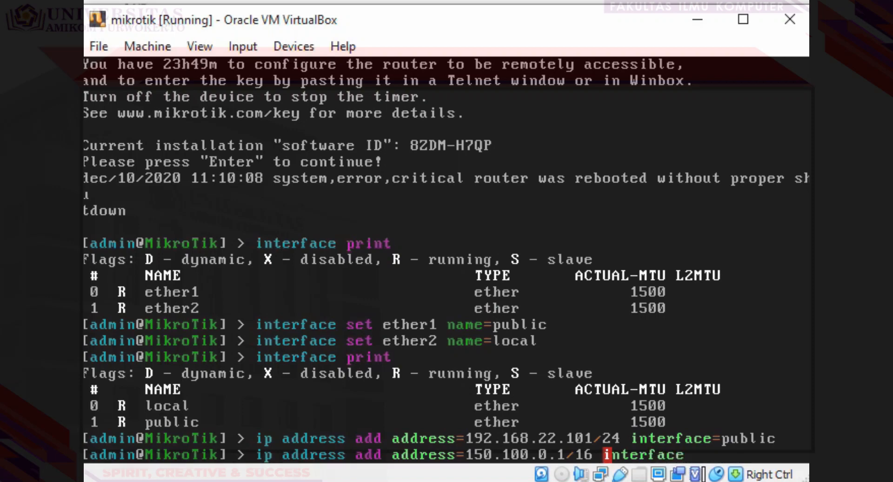
pyautogui.write('=local')
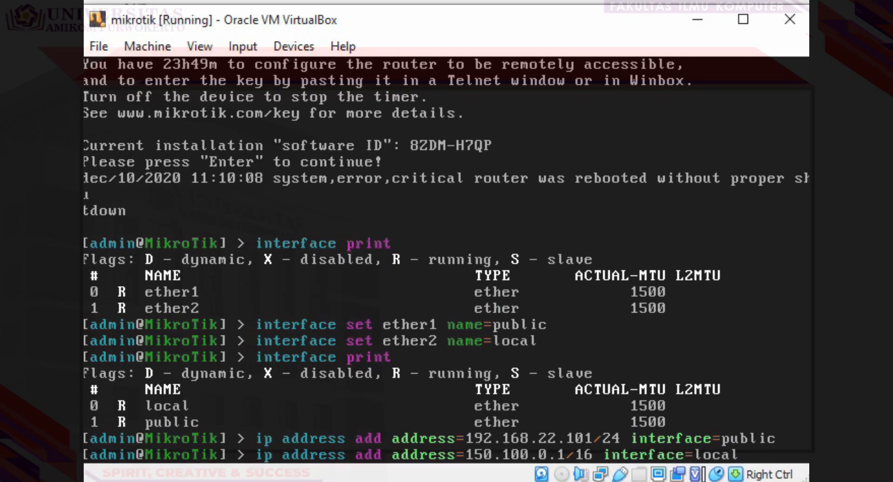
pyautogui.press('Return')
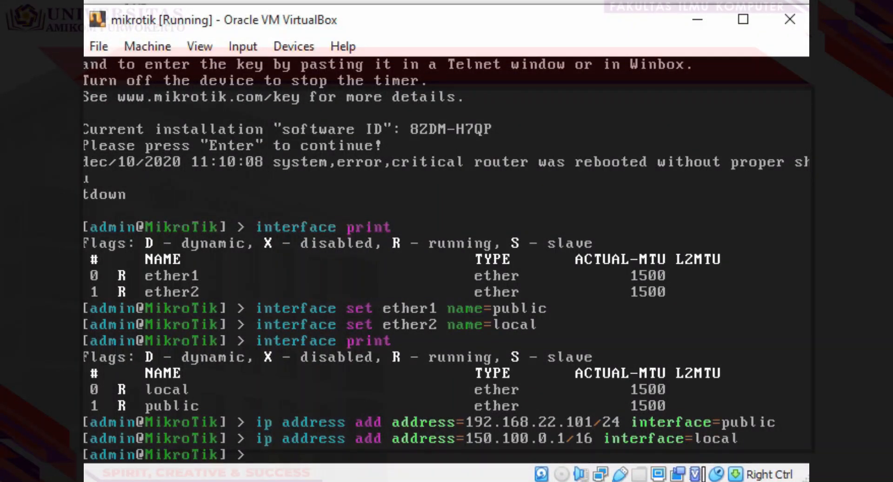
pyautogui.write('ip addres')
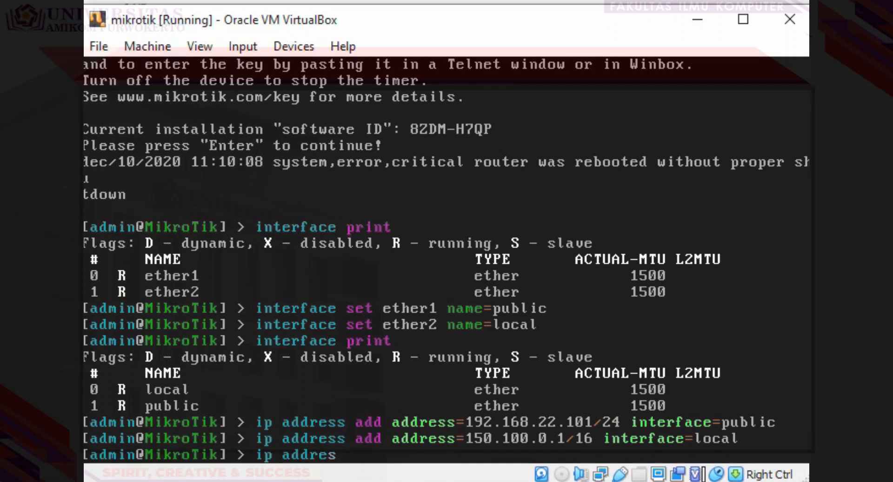
pyautogui.write('s print')
pyautogui.press('Return')
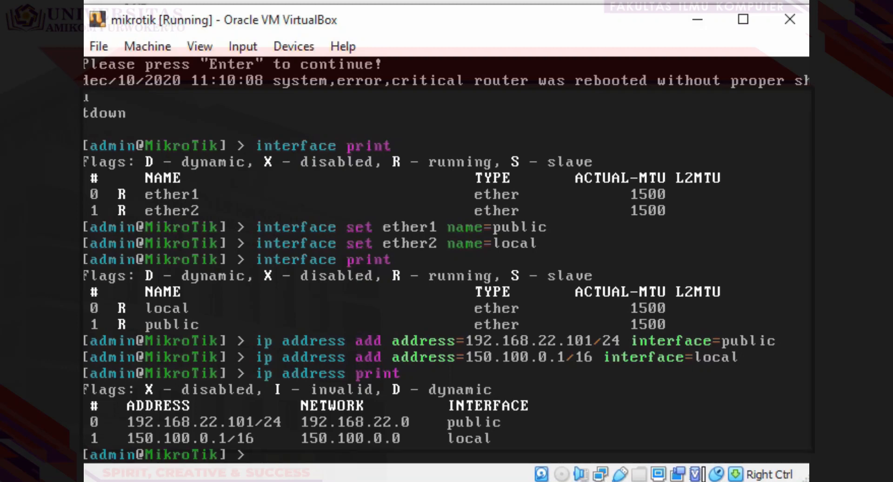
# Step: Add a default route via gateway 192.168.22.1 and print the route table
pyautogui.write('ip route add ga')
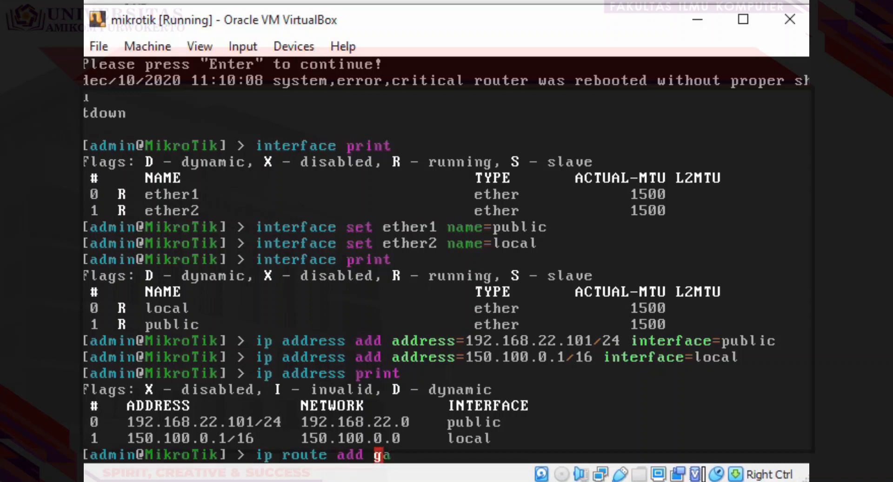
pyautogui.write('teway=')
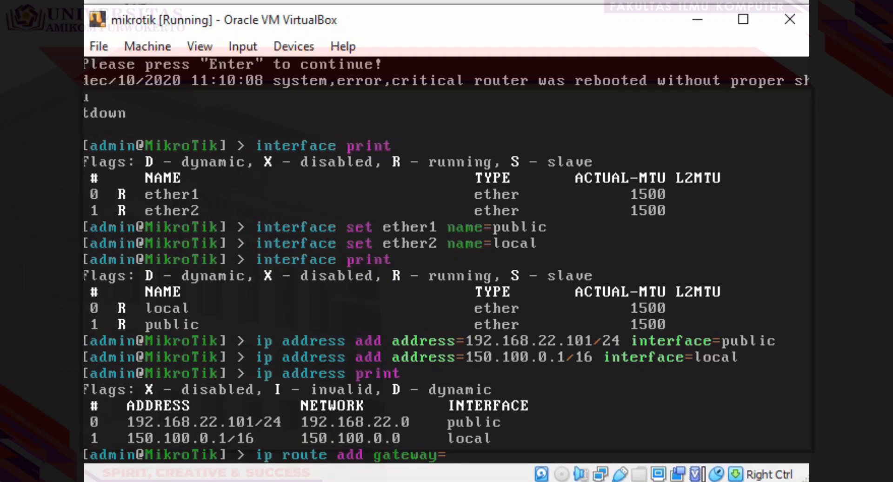
pyautogui.write('192.168')
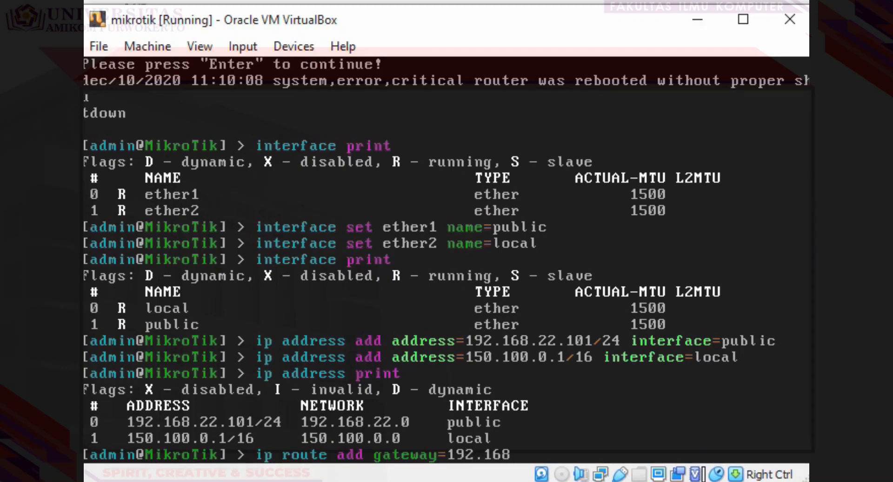
pyautogui.write('.22.1')
pyautogui.press('Return')
pyautogui.write('i')
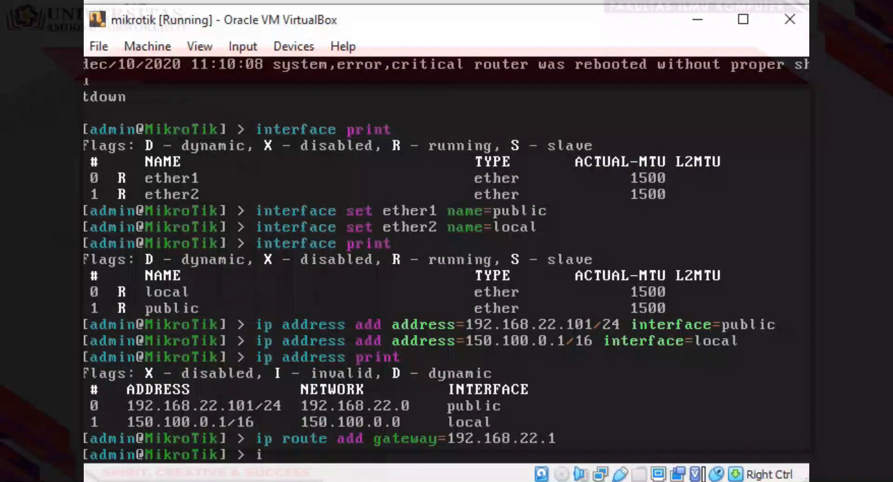
pyautogui.write('p route')
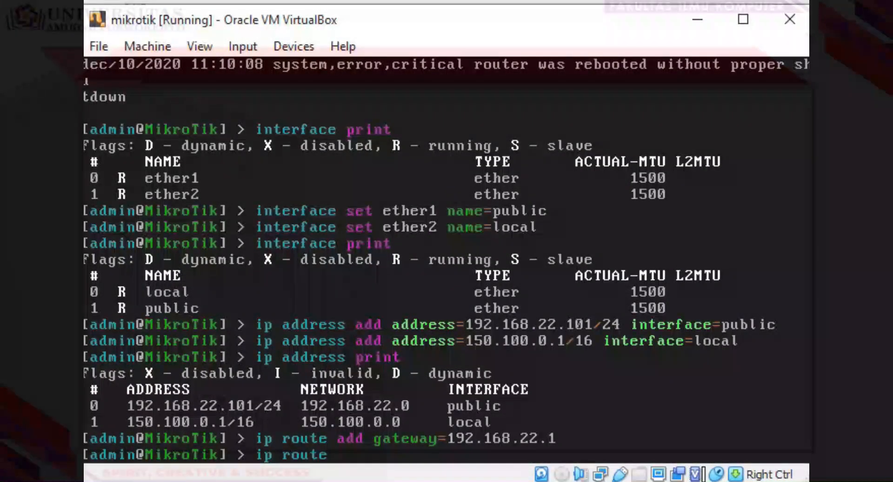
pyautogui.write(' print')
pyautogui.press('Return')
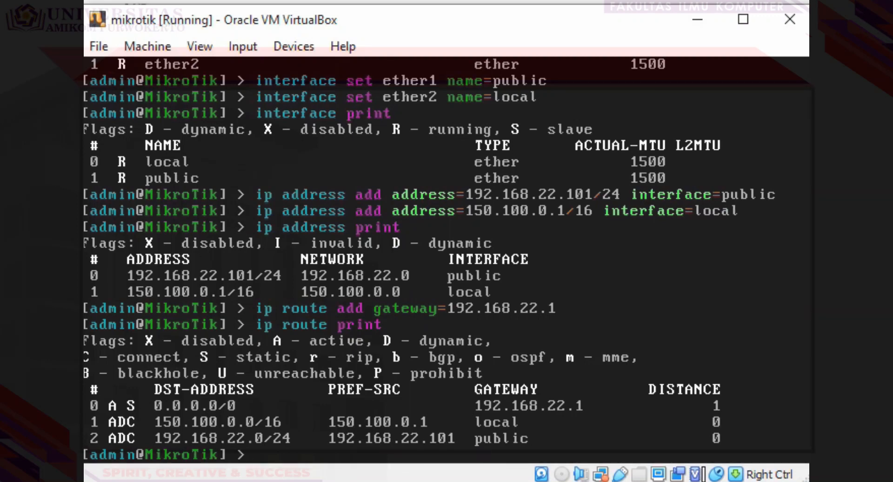
# Step: Set the router's DNS server to 8.8.8.8, print DNS settings, and start a srcnat NAT rule
pyautogui.write('ip dns se')
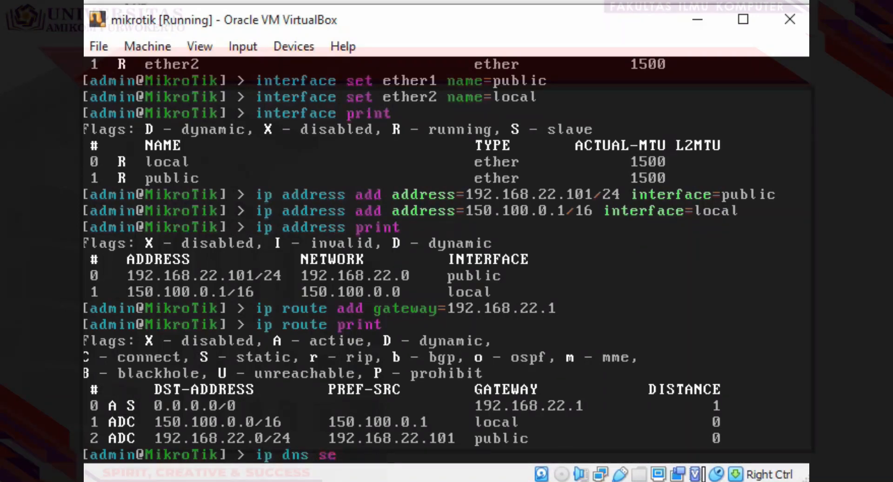
pyautogui.write('t servers=')
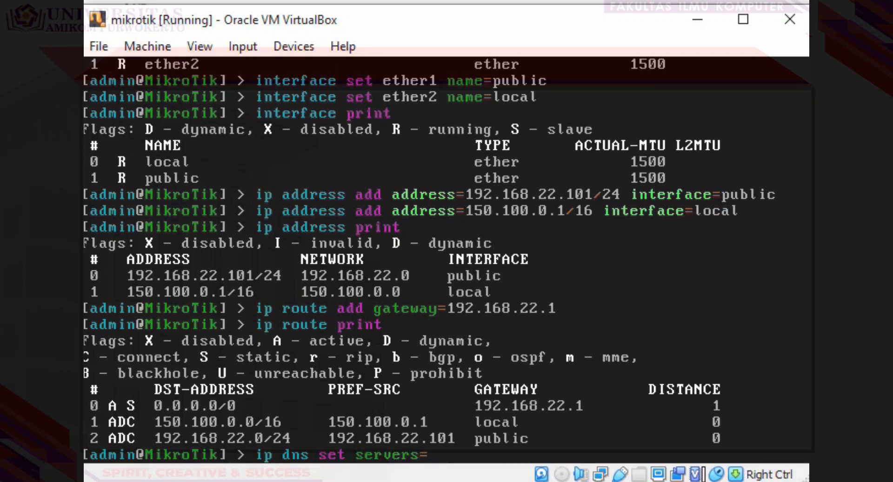
pyautogui.write('8.8.8.8')
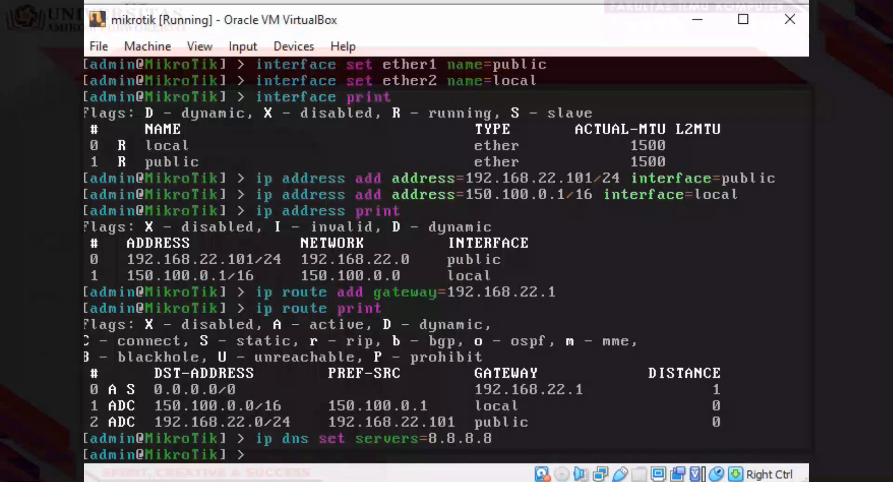
pyautogui.write('ip dns print')
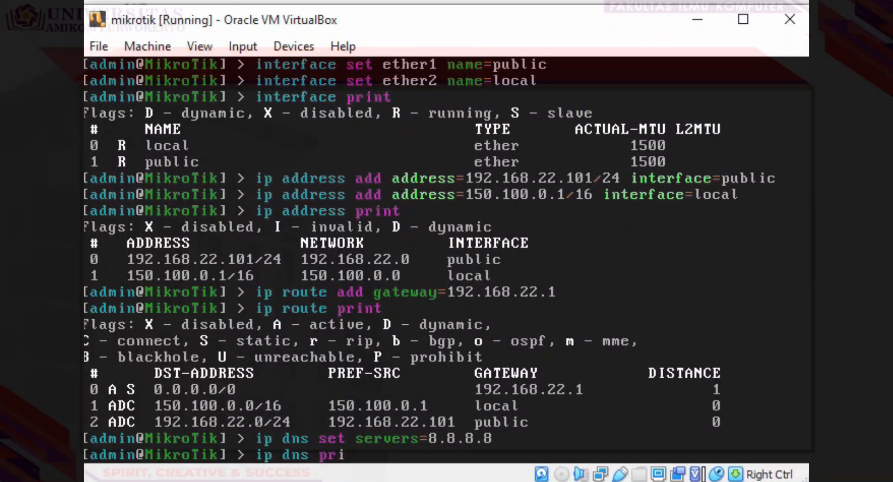
pyautogui.press('Return')
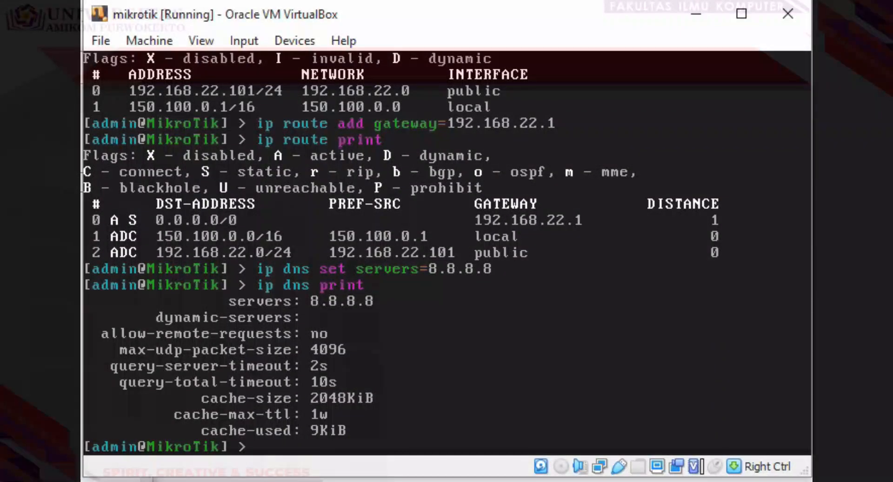
pyautogui.write('ip firewall nat')
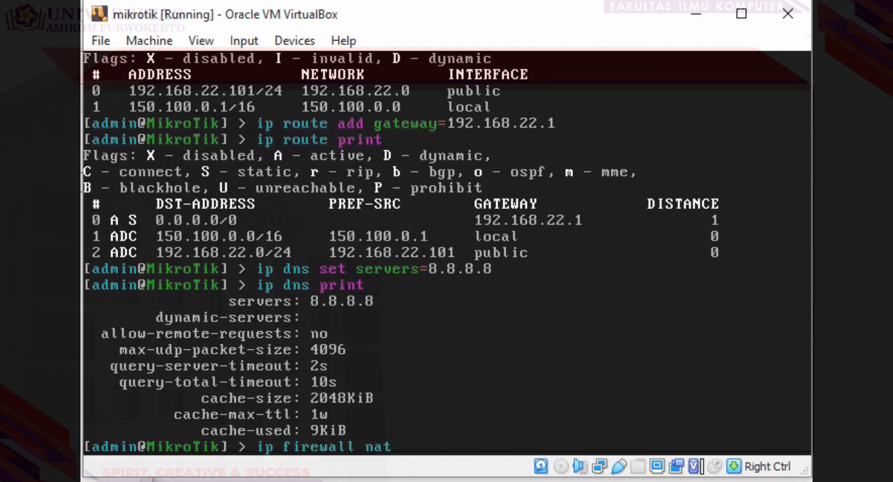
pyautogui.write(' add chi')
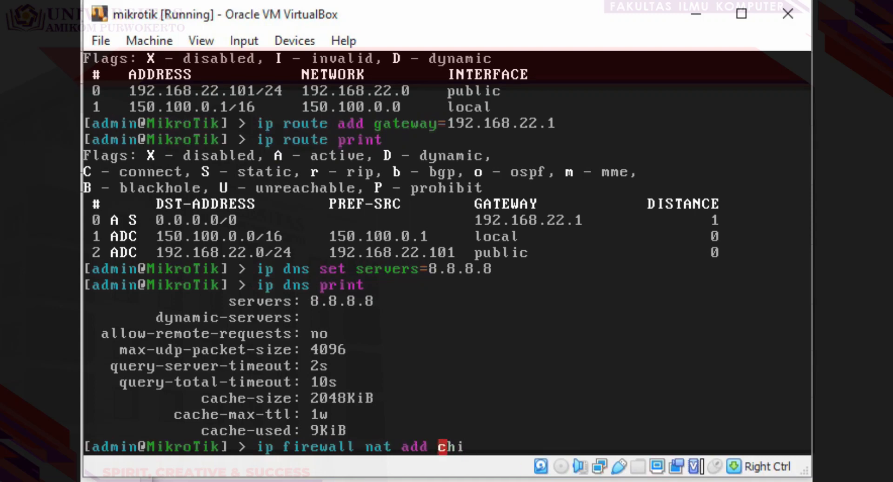
pyautogui.press('BackSpace')
pyautogui.write('ain=sr')
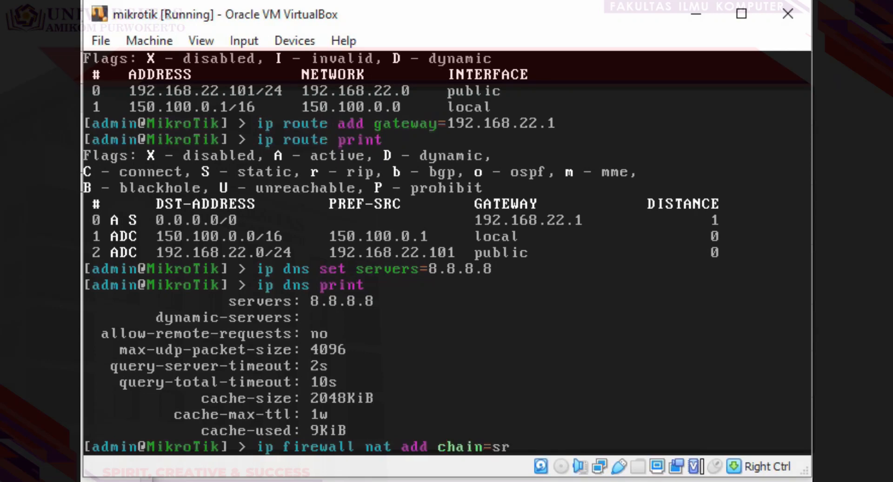
pyautogui.write('cnat action=')
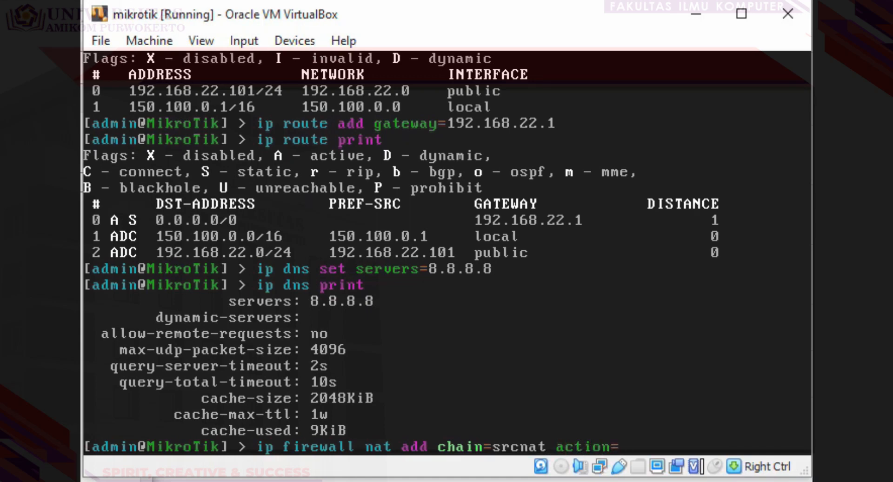
pyautogui.write('masq')
pyautogui.write('u')
pyautogui.write('ra')
# Step: Correct the masquerade spelling and complete the NAT rule with out-interface=public
pyautogui.press('BackSpace')
pyautogui.press('BackSpace')
pyautogui.write('e')
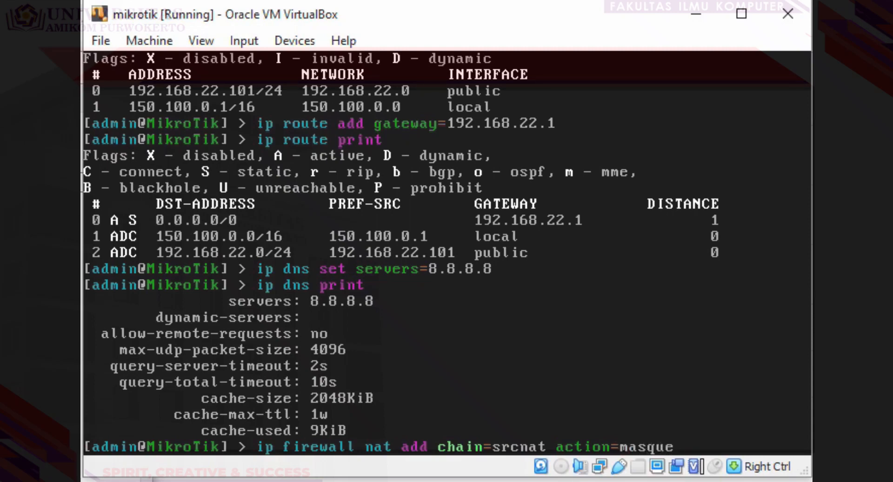
pyautogui.write('rade ou')
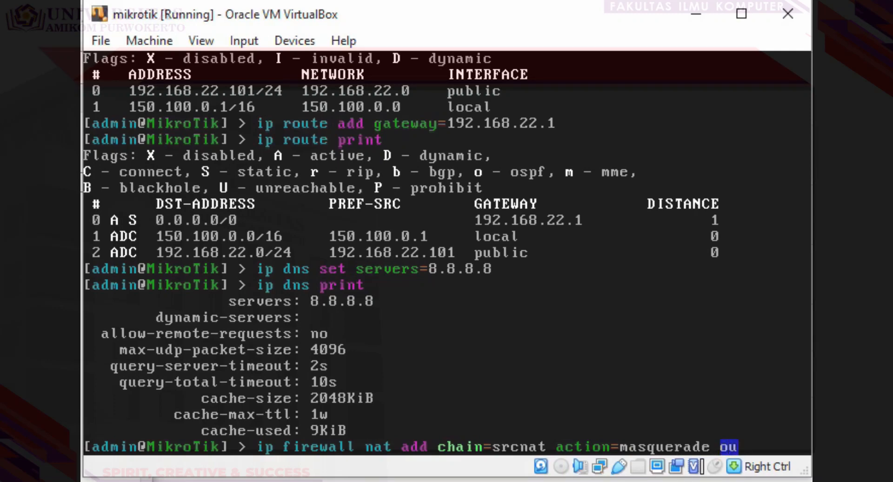
pyautogui.write('t-in')
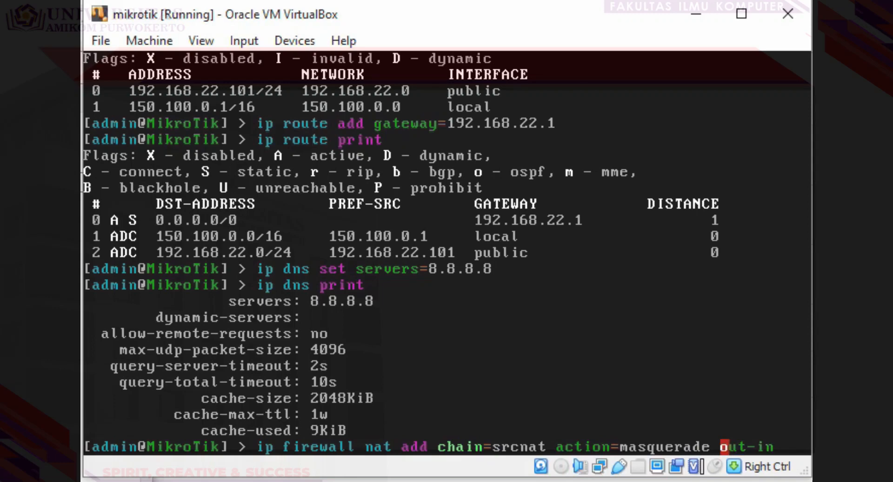
pyautogui.write('terface=')
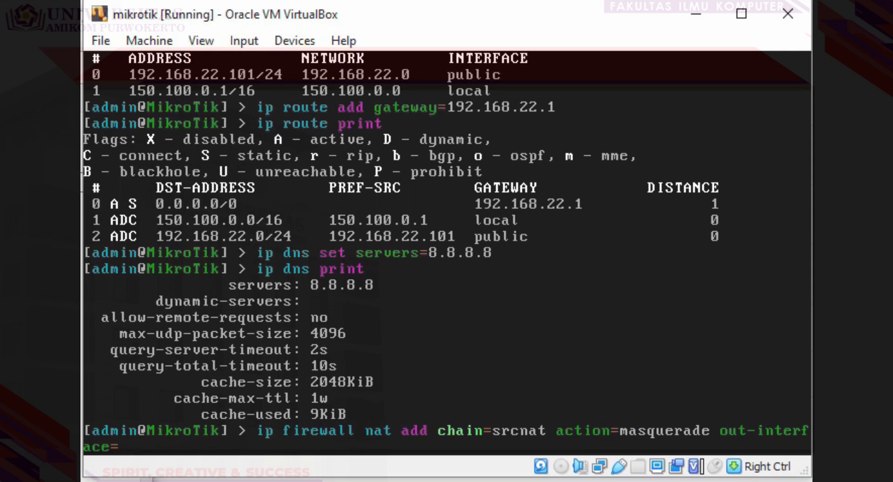
pyautogui.write('public')
pyautogui.press('Return')
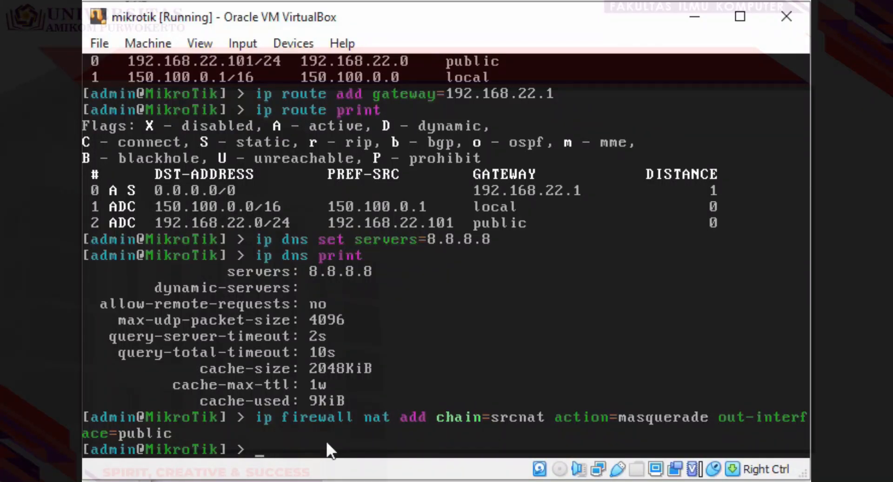
# Step: Ping 192.168.22.44, 192.168.22.1 and 8.8.8.8 from the router, stopping each with Ctrl+C
pyautogui.write('ping 192.168.22')
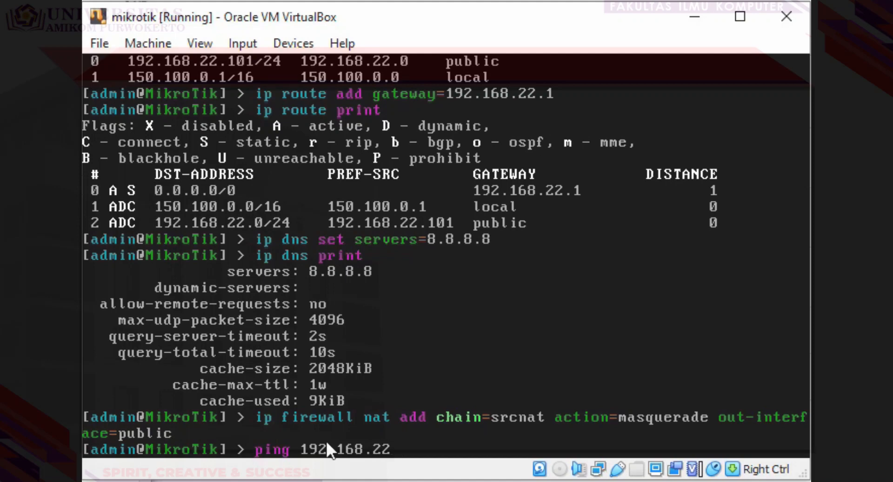
pyautogui.write('.44')
pyautogui.press('Return')
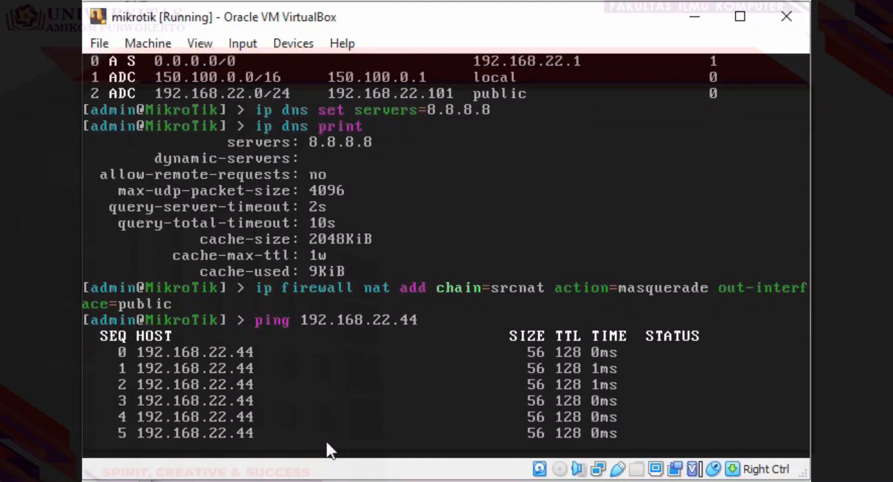
pyautogui.hotkey('ctrl', 'c')
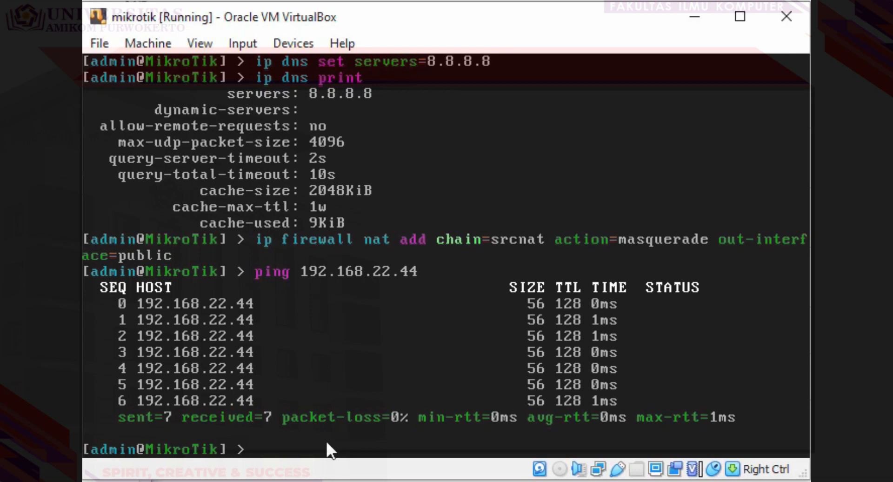
pyautogui.write('ping 192.168.22.1')
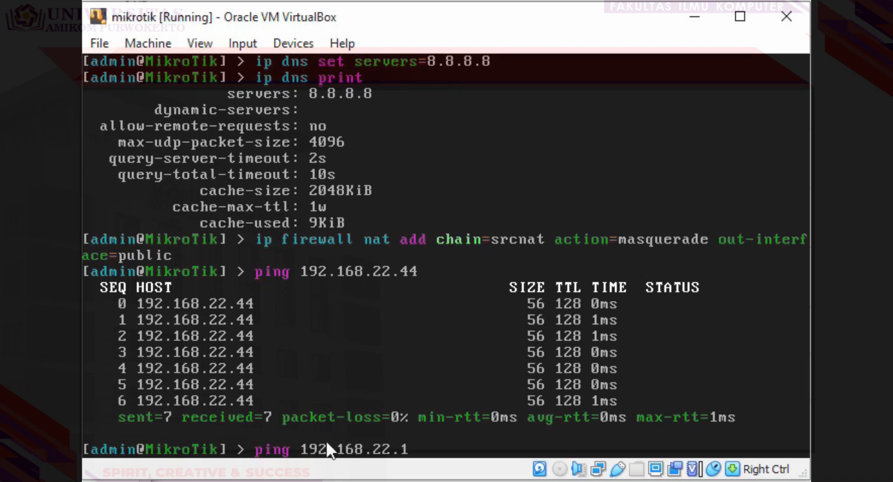
pyautogui.press('Return')
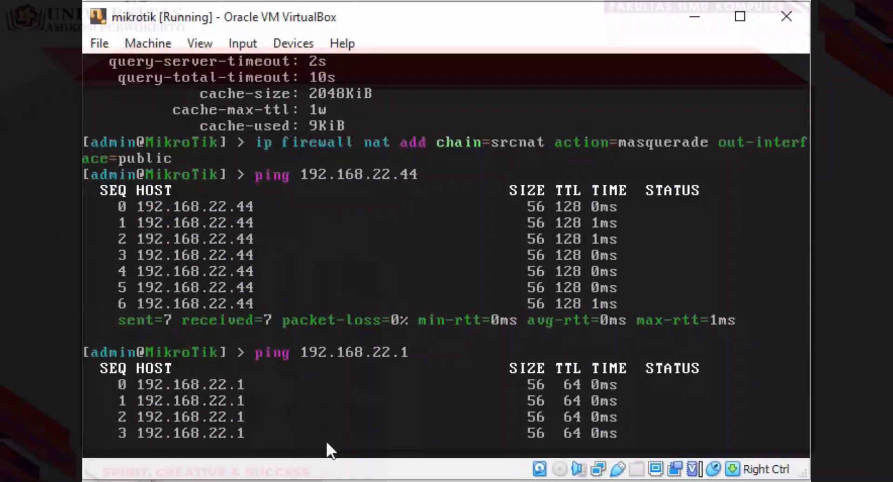
pyautogui.hotkey('ctrl', 'c')
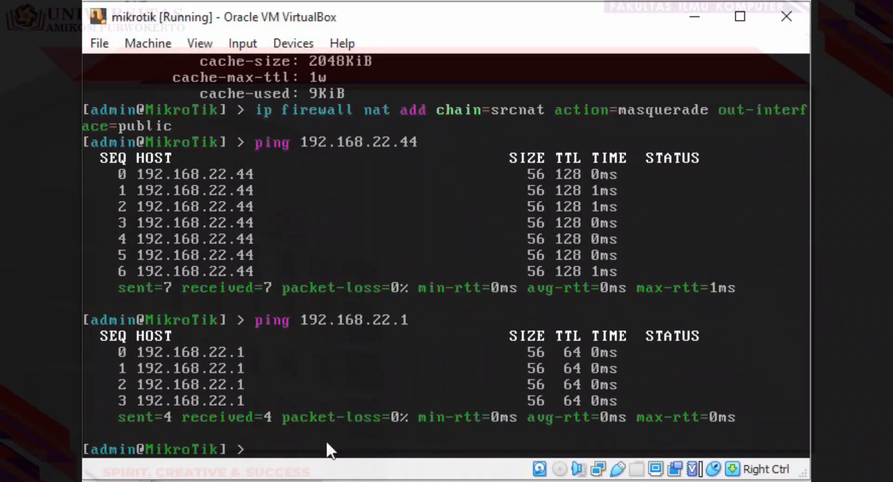
pyautogui.write('ping 8.8.8.8')
pyautogui.press('Return')
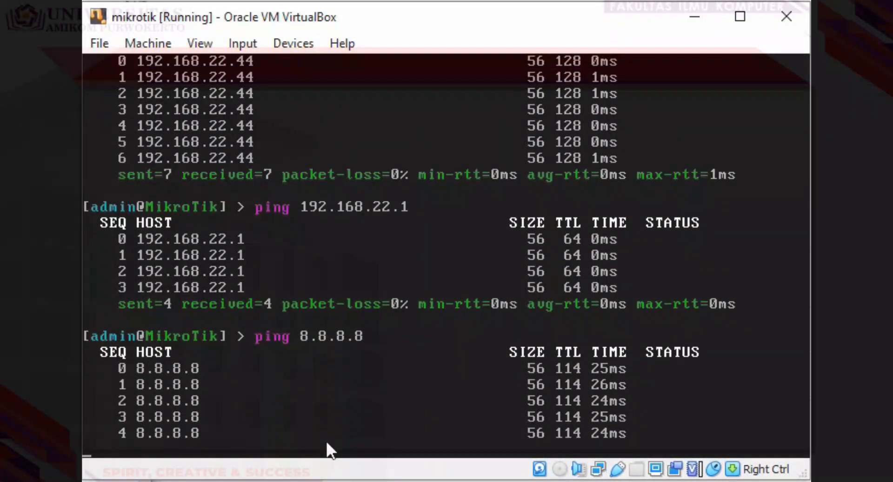
pyautogui.hotkey('ctrl', 'c')
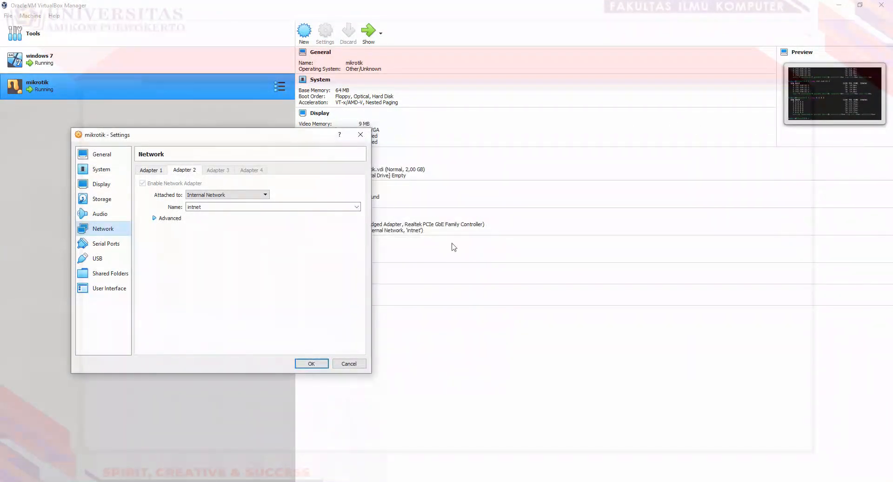
# Step: Dismiss the mikrotik Settings dialog and bring the running windows 7 VM's desktop forward
pyautogui.click(360, 134)
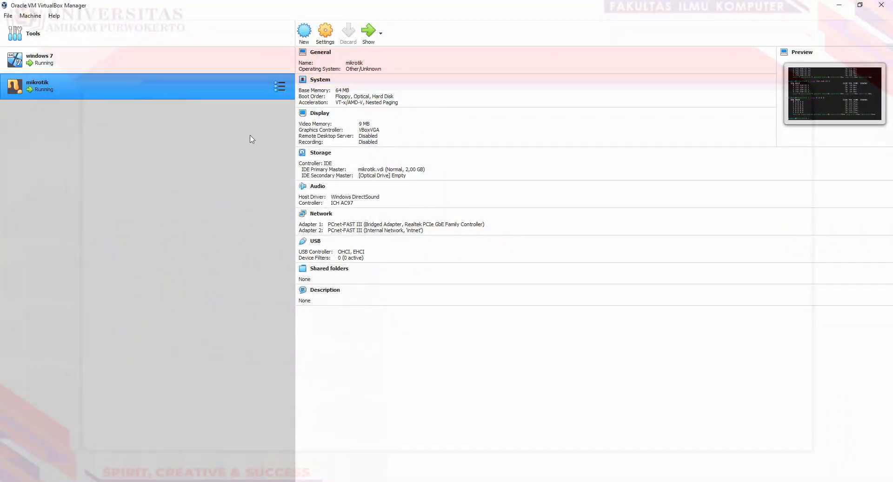
pyautogui.click(162, 63)
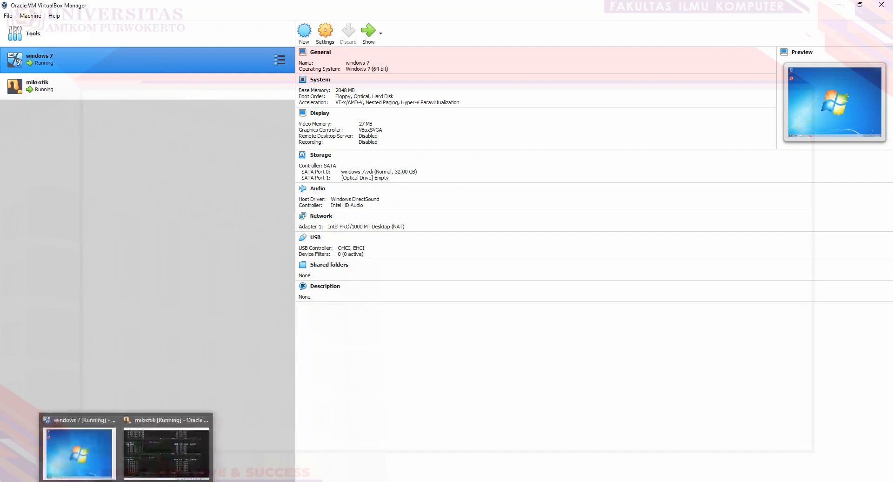
pyautogui.click(102, 454)
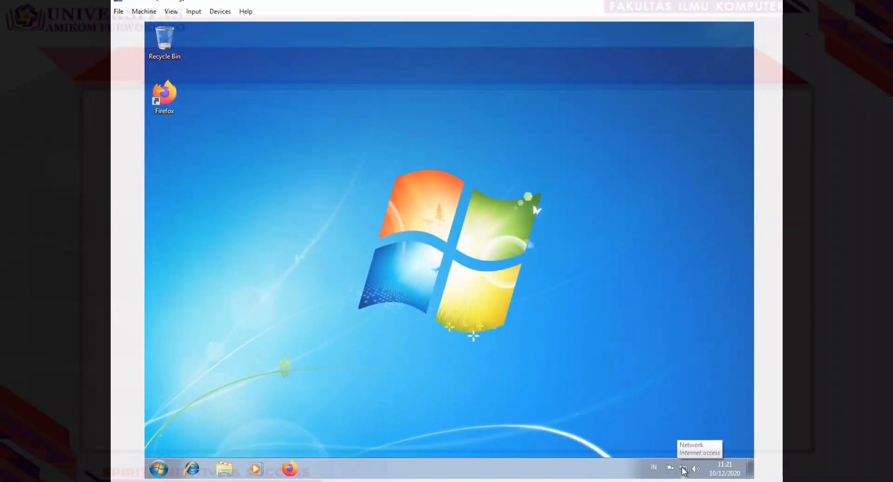
# Step: Go from the guest's network tray icon through Network and Sharing Center to Local Area Connection's IPv4 Properties
pyautogui.click(683, 469)
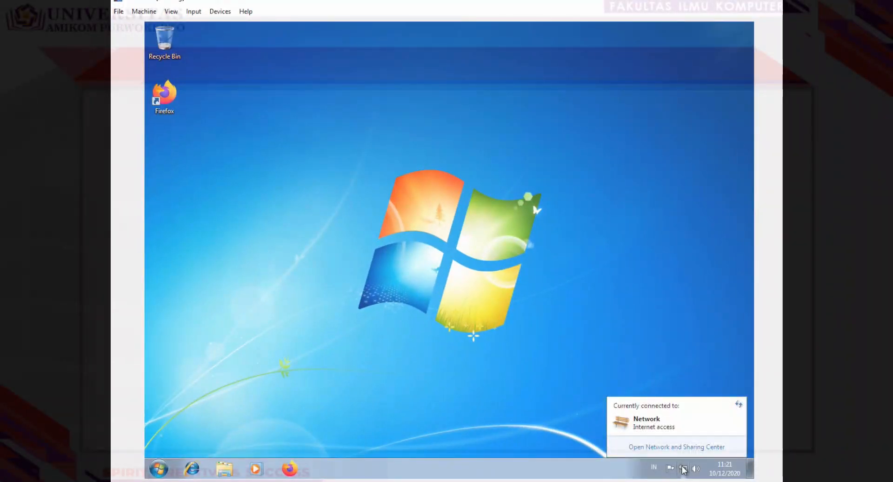
pyautogui.click(663, 447)
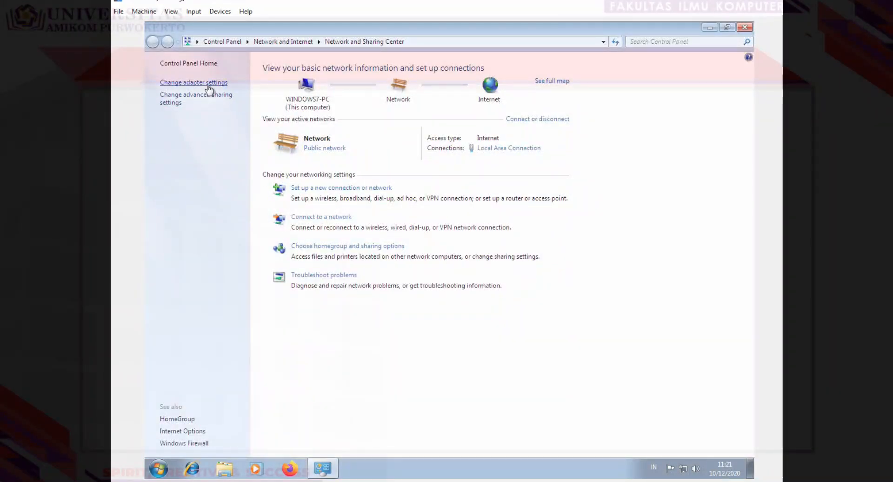
pyautogui.click(208, 85)
pyautogui.doubleClick(205, 93)
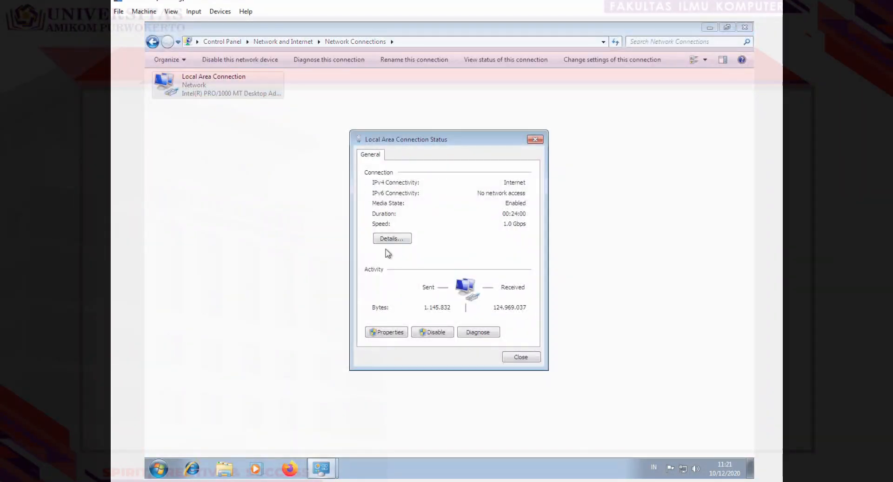
pyautogui.click(388, 332)
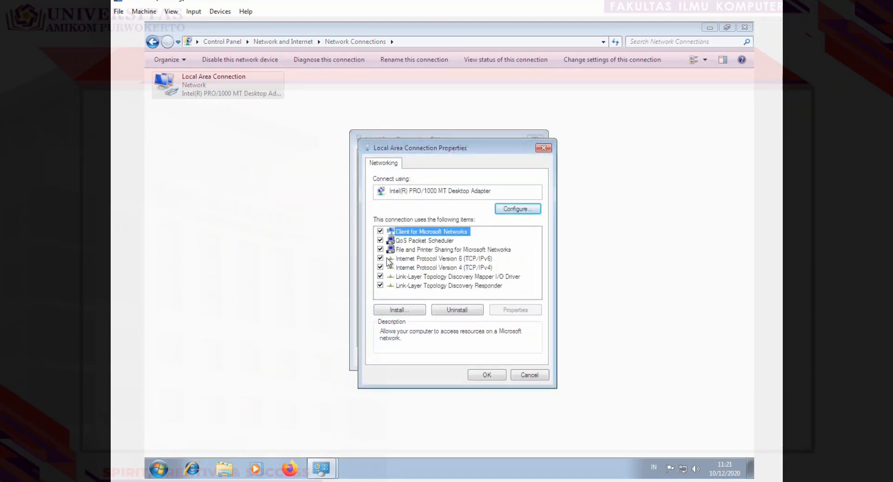
pyautogui.doubleClick(406, 268)
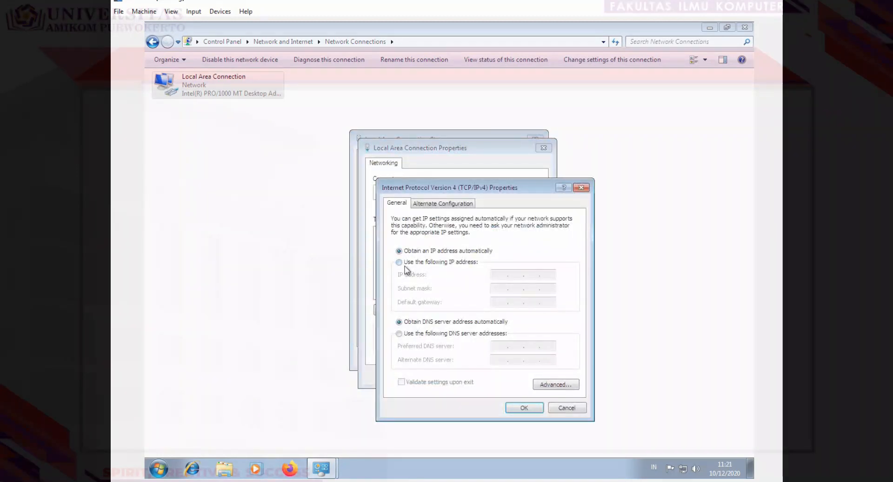
pyautogui.moveTo(464, 185); pyautogui.dragTo(357, 113)
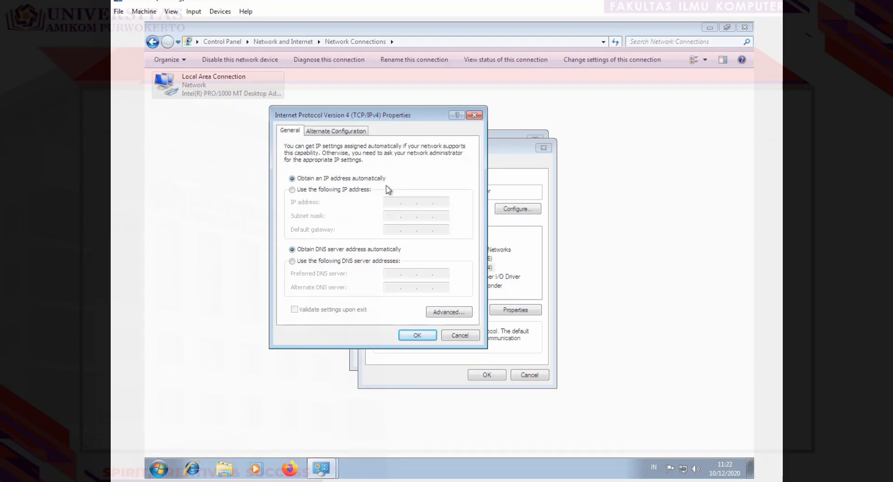
# Step: Switch to a fixed address and enter IP 150.100.0.25 with subnet mask 255.255.0.0
pyautogui.click(345, 189)
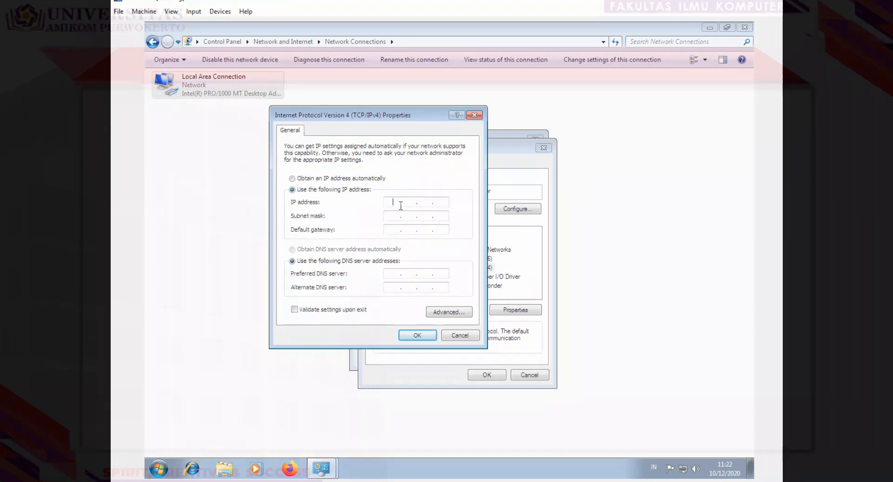
pyautogui.click(432, 204)
pyautogui.write('150 . 100 . 0 . 25')
pyautogui.click(396, 218)
# Step: Set gateway 150.100.0.1 and DNS 8.8.8.8, then save and close the network dialogs
pyautogui.click(398, 230)
pyautogui.write('1950100')
pyautogui.click(387, 273)
pyautogui.write('8.8.8.8')
pyautogui.click(416, 334)
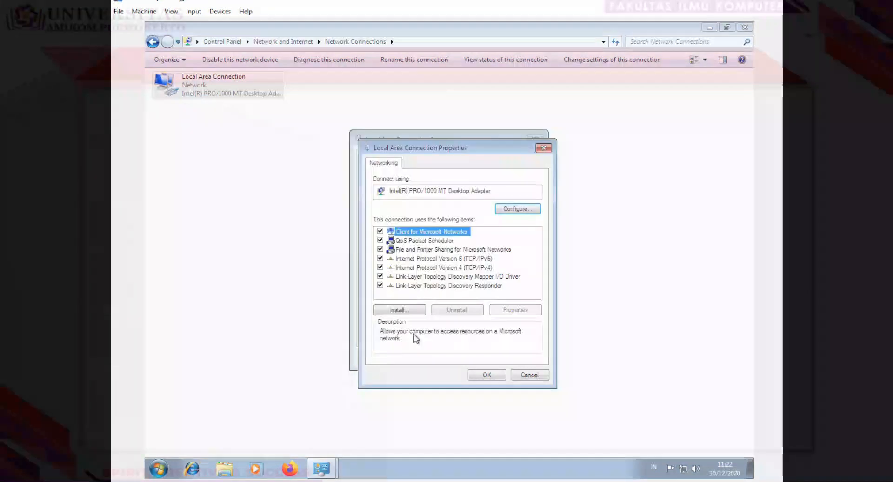
pyautogui.click(487, 375)
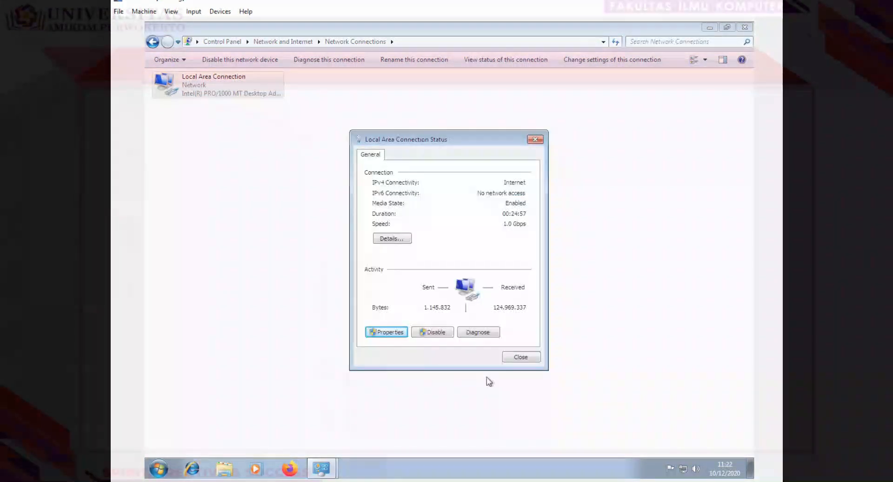
pyautogui.click(521, 358)
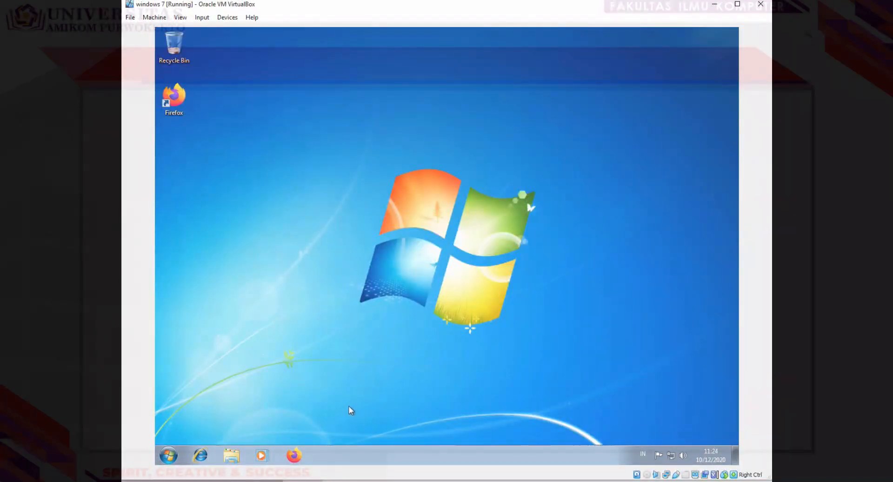
# Step: Launch Firefox in the guest, open YouTube and search for 'awiet'
pyautogui.click(294, 455)
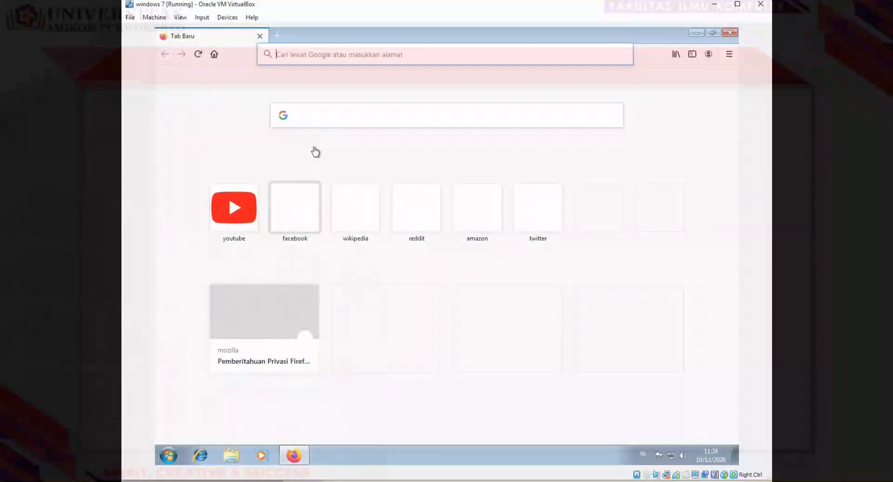
pyautogui.click(507, 261)
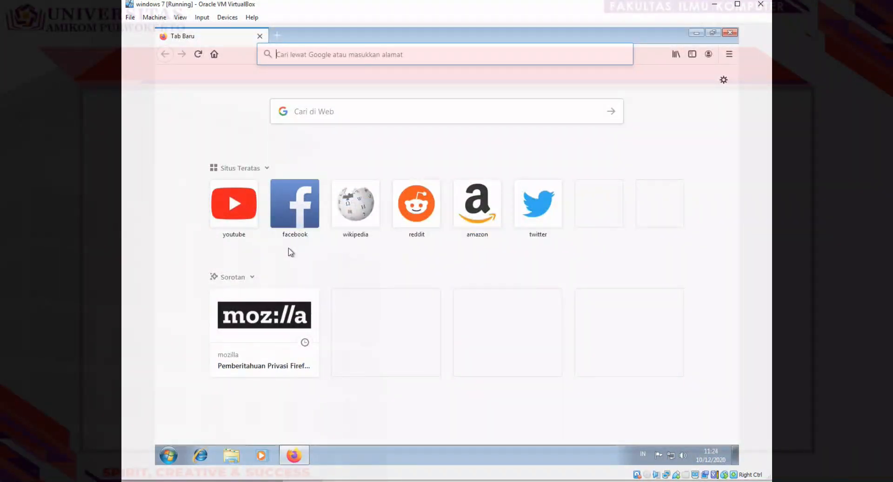
pyautogui.click(247, 218)
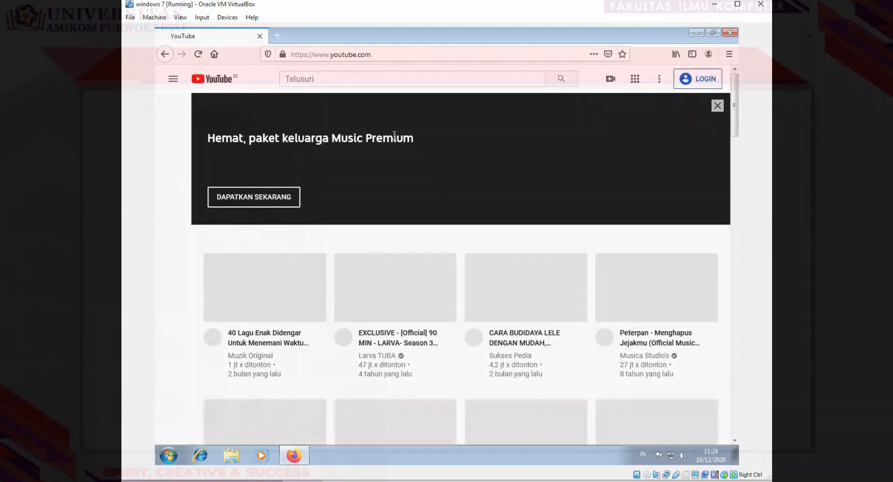
pyautogui.click(440, 83)
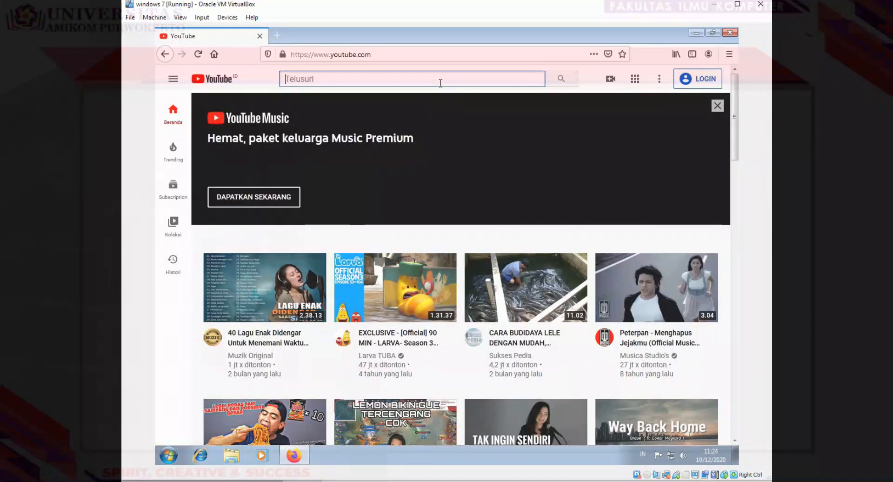
pyautogui.write('awiet')
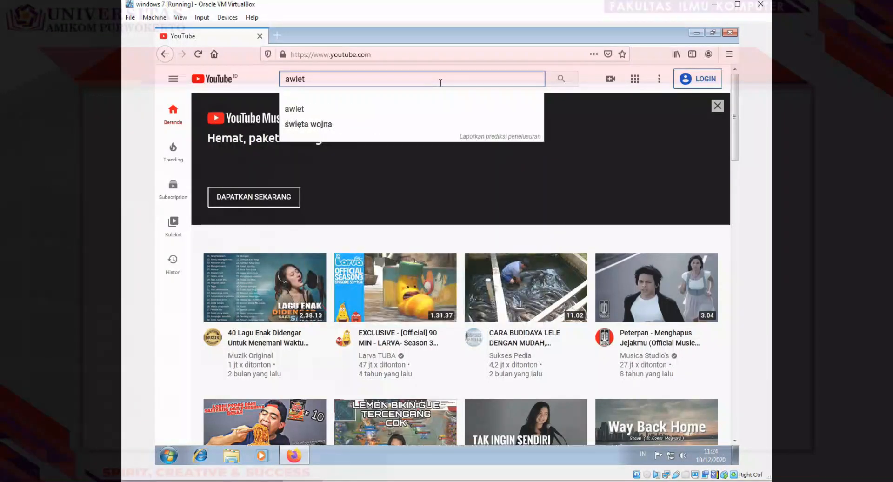
pyautogui.press('Return')
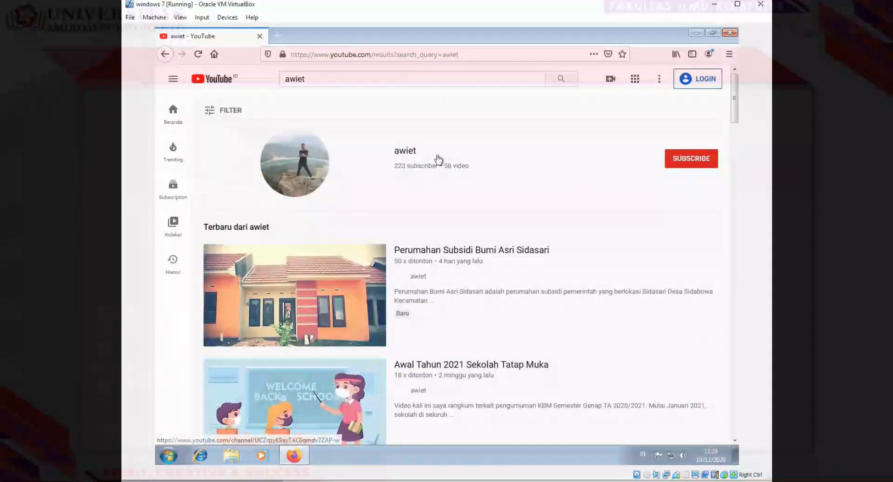
# Step: Play the video Perumahan Subsidi Bumi Asri Sidasari and switch off autoplay (PUTAR OTOMATIS)
pyautogui.scroll(-8, 454, 318)
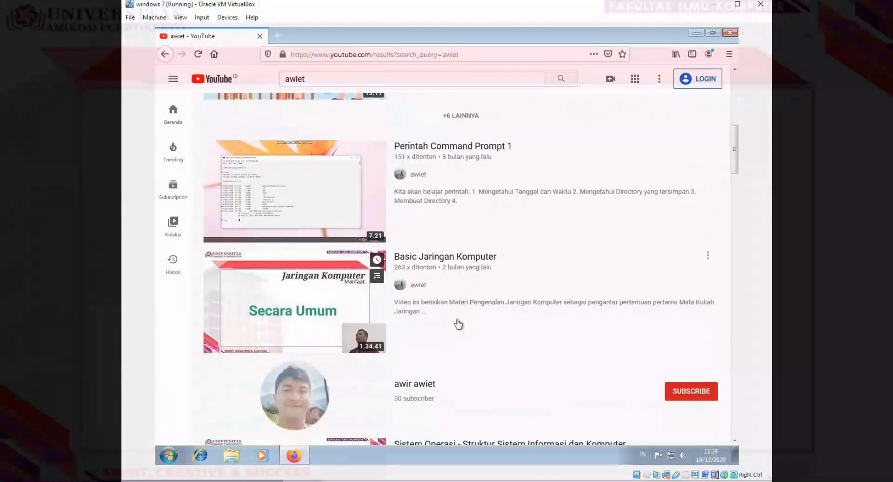
pyautogui.scroll(-5, 458, 324)
pyautogui.scroll(13, 456, 324)
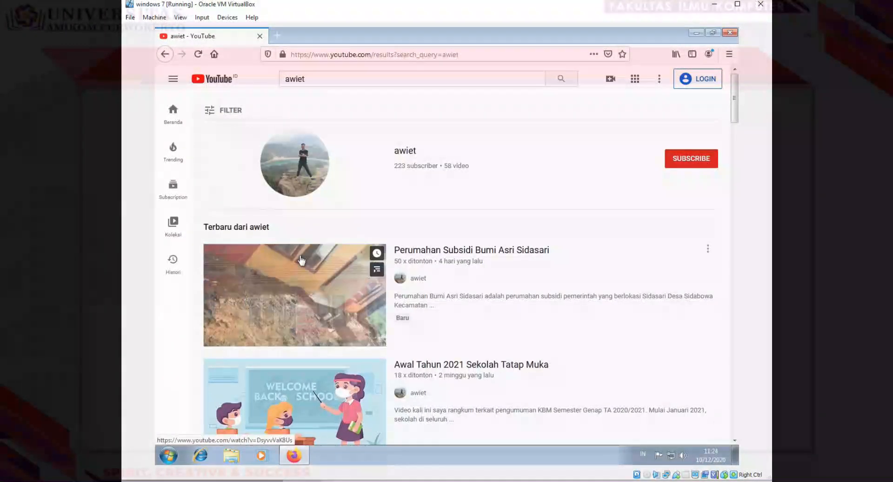
pyautogui.click(303, 274)
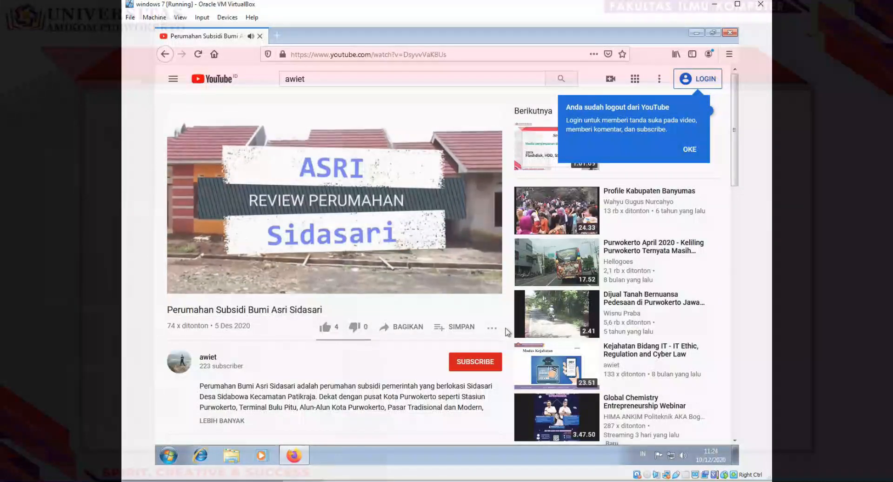
pyautogui.click(689, 149)
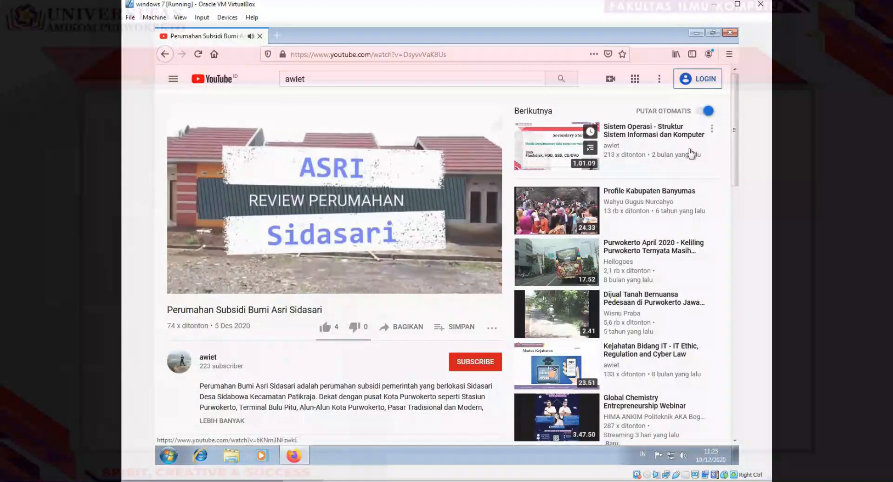
pyautogui.click(705, 113)
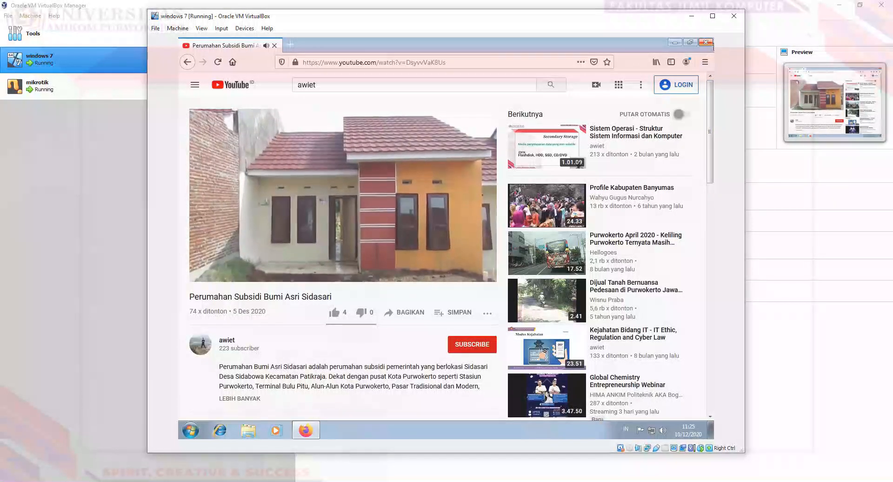
# Step: Close Firefox in the guest and select the mikrotik VM in the VirtualBox Manager
pyautogui.click(705, 42)
pyautogui.click(757, 243)
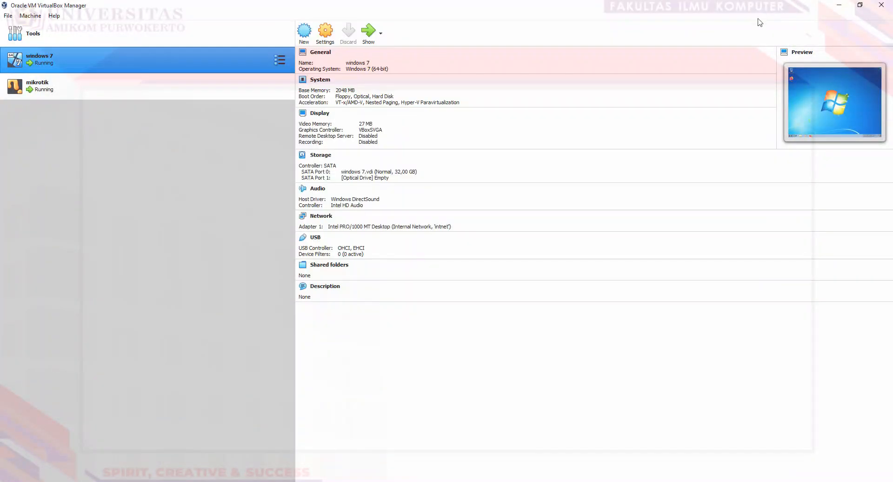
pyautogui.click(262, 86)
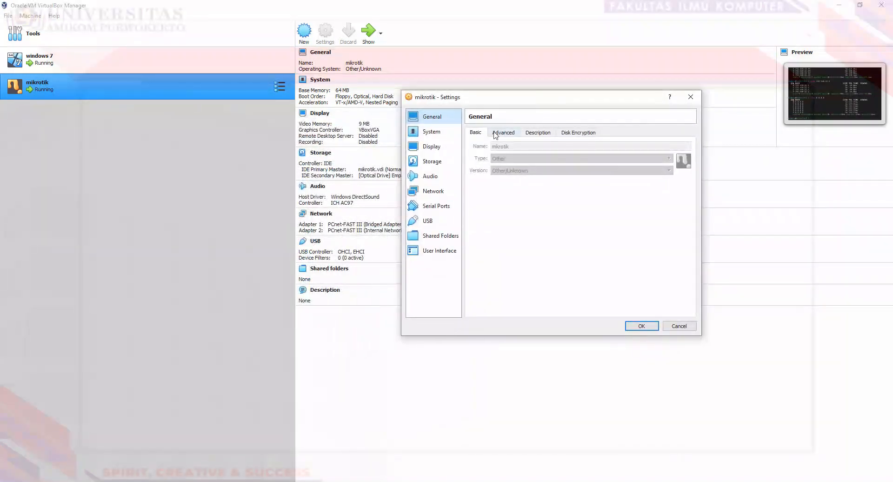
# Step: Review mikrotik's Adapter 1 bridged to Realtek and Adapter 2 on intnet, then cancel
pyautogui.click(445, 188)
pyautogui.click(495, 178)
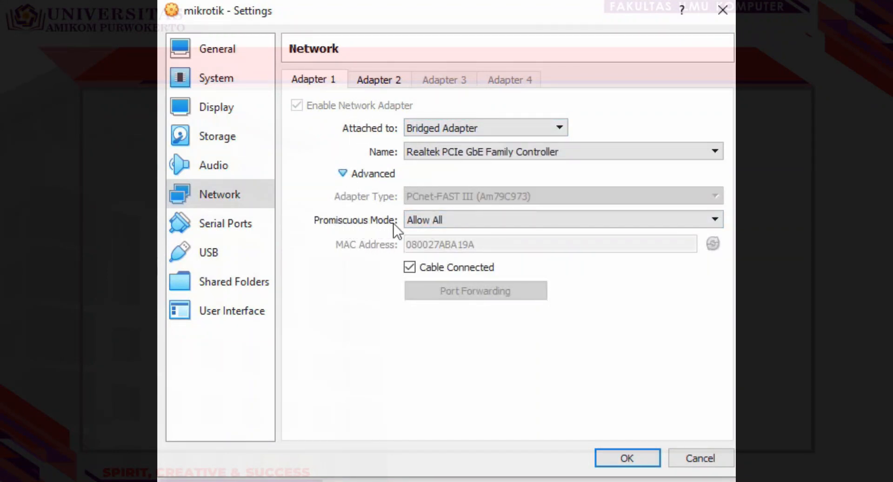
pyautogui.click(378, 82)
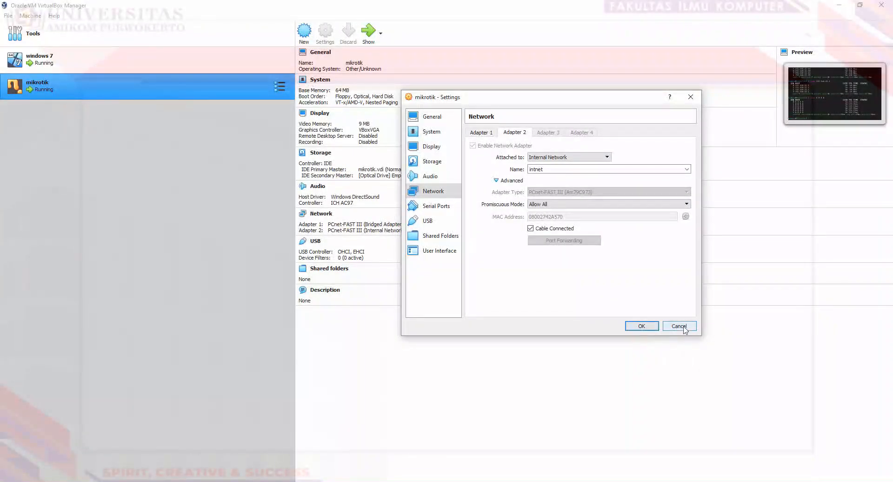
pyautogui.click(705, 459)
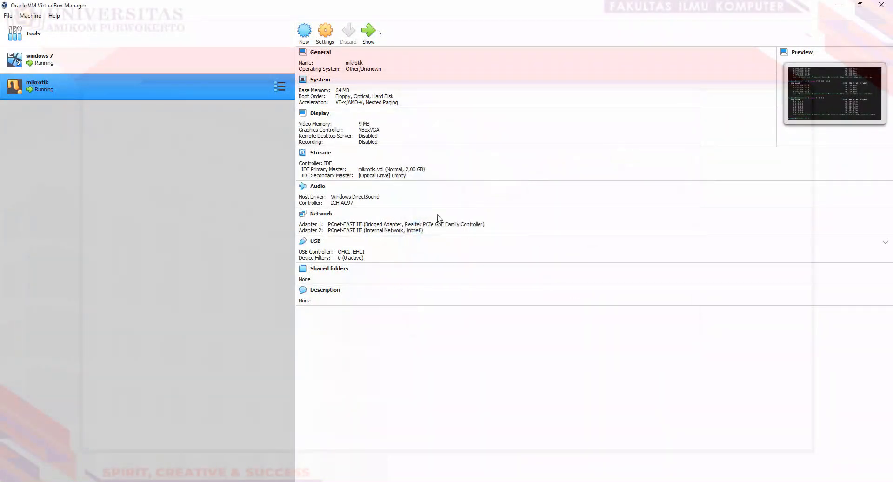
# Step: Check windows 7's Network settings show Adapter 1 on Internal Network 'intnet', then confirm with OK
pyautogui.click(207, 63)
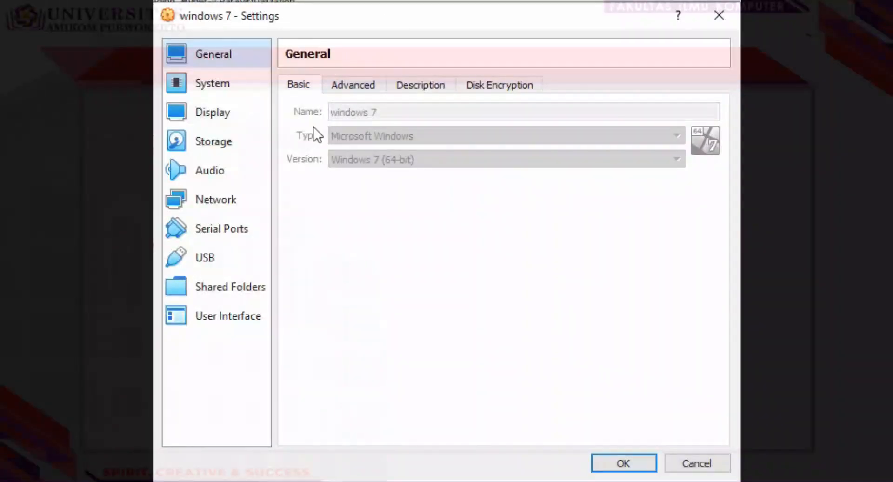
pyautogui.click(426, 203)
pyautogui.click(337, 181)
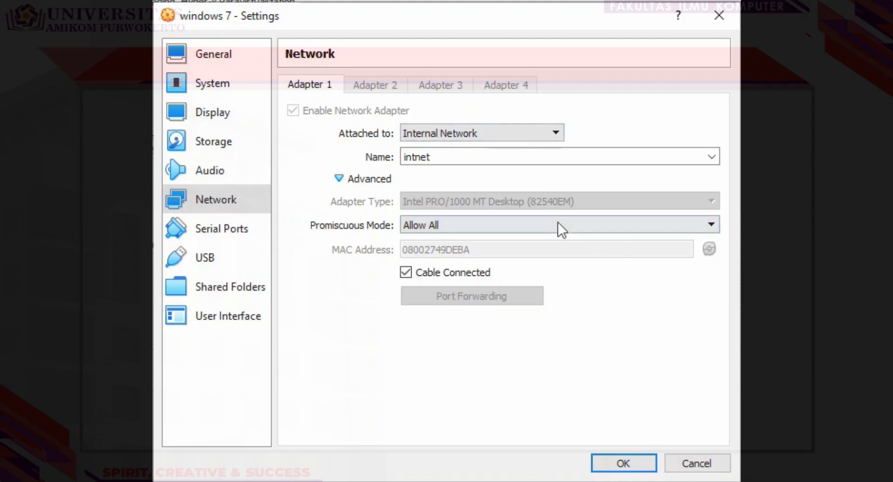
pyautogui.click(622, 464)
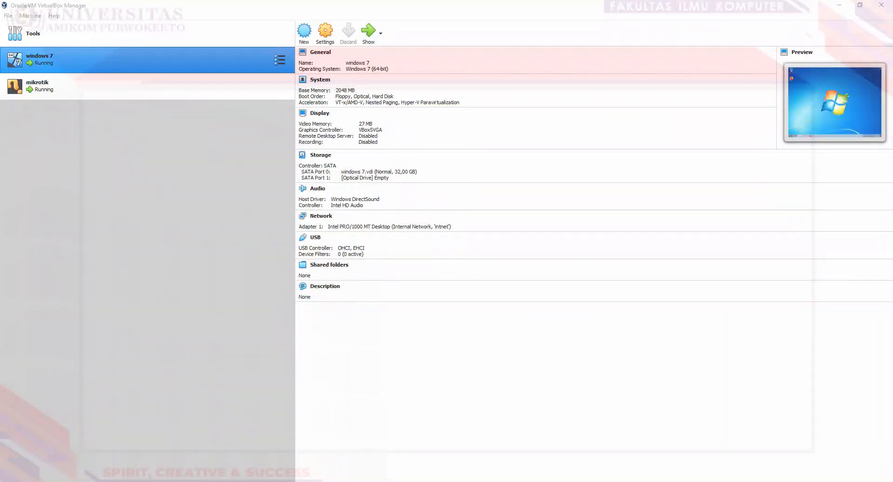